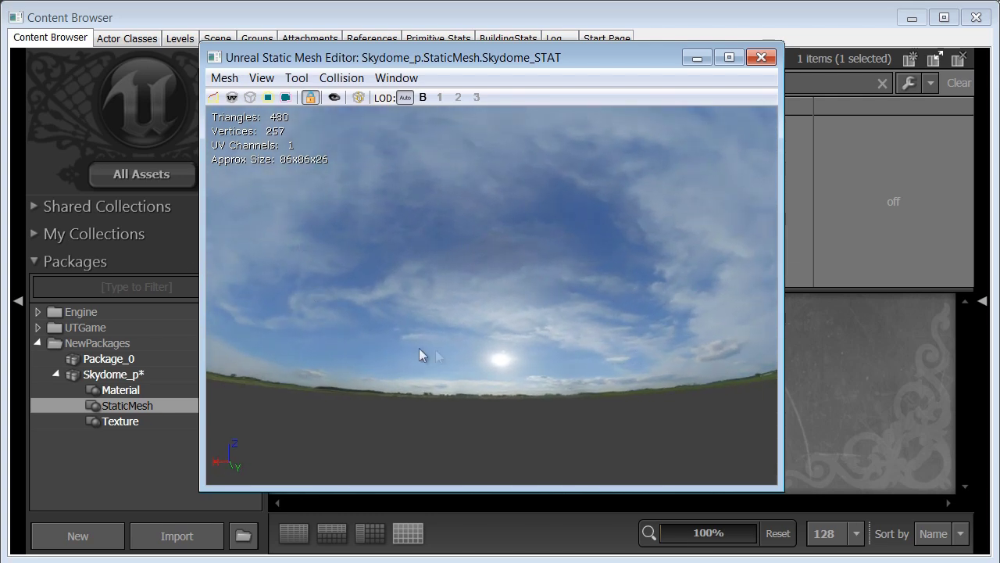
mouse_move(418, 356)
mouse_down()
mouse_move(536, 362)
mouse_move(424, 351)
mouse_move(409, 363)
mouse_up()
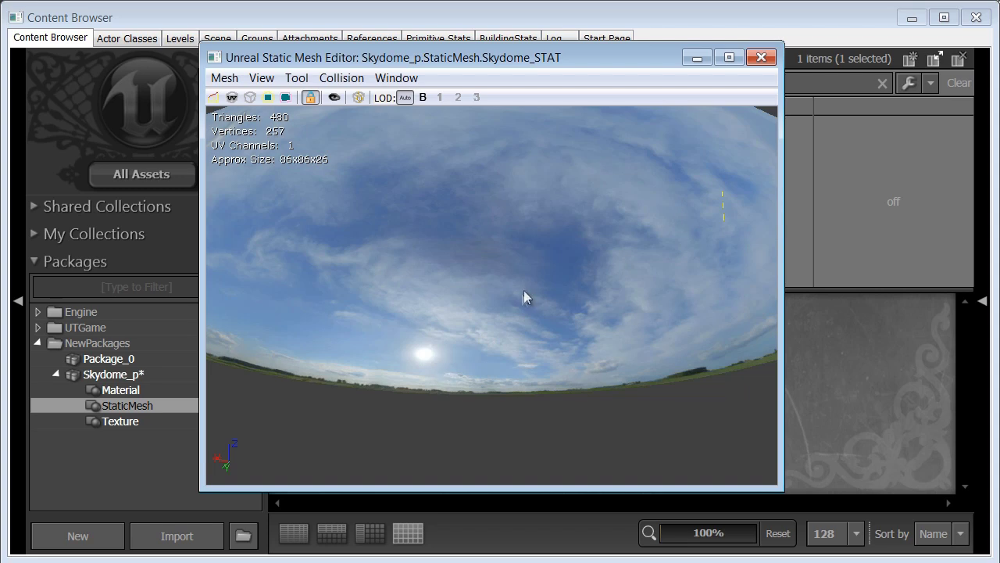
drag(524, 295, 465, 338)
scroll(469, 352, down, 5)
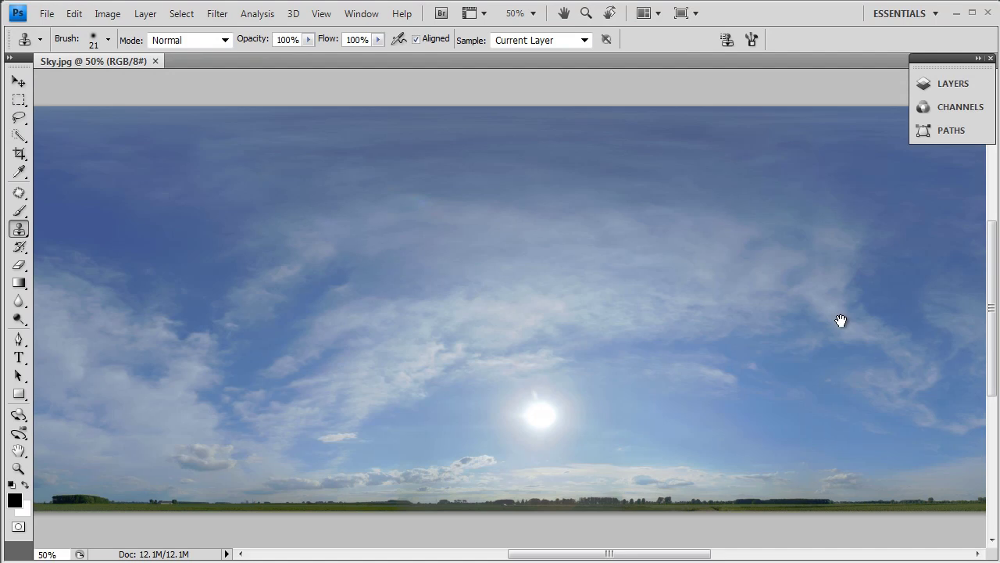
Switch to Photoshop and examine the Sky.jpg panorama across its full width, including both side edges and the horizon.
drag(841, 322, 414, 317)
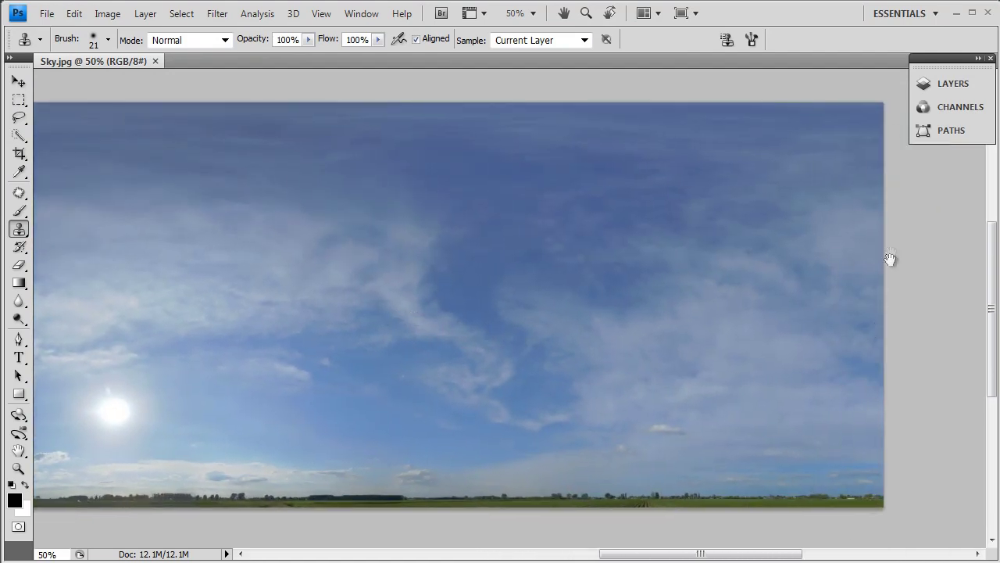
drag(489, 339, 749, 331)
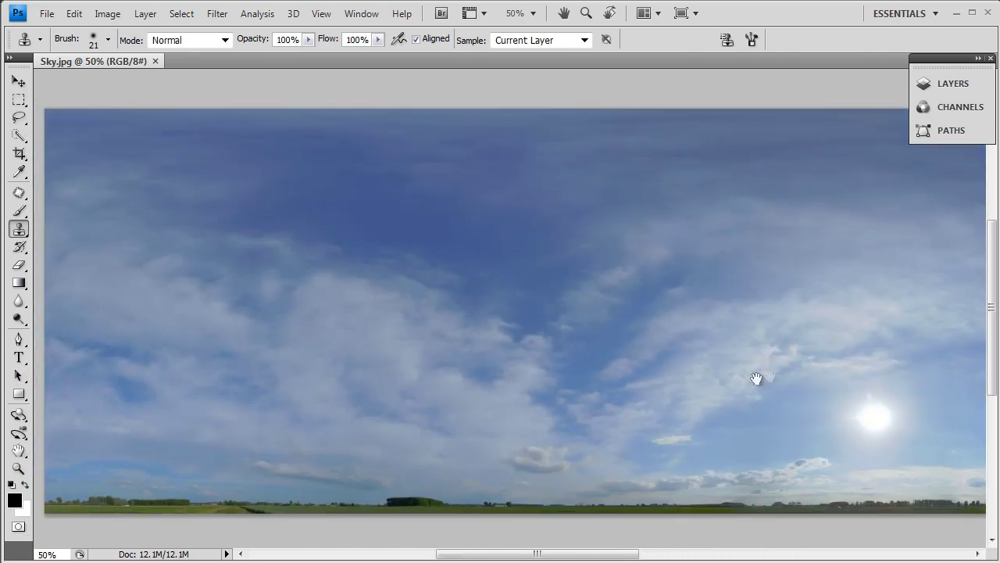
mouse_move(851, 362)
mouse_down()
mouse_move(469, 353)
mouse_move(445, 363)
mouse_move(446, 353)
mouse_move(511, 372)
mouse_move(568, 365)
mouse_move(548, 349)
mouse_up()
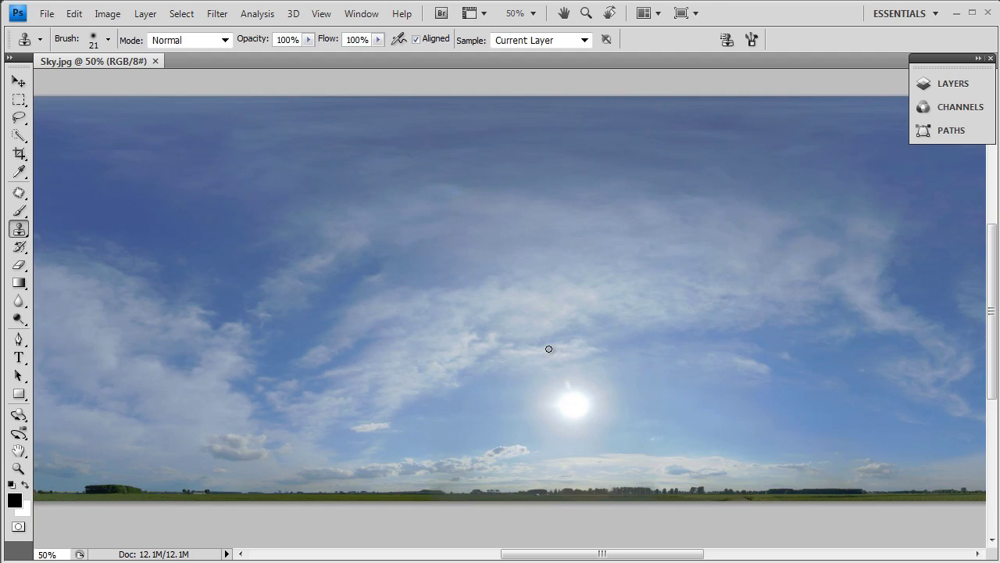
drag(429, 342, 635, 381)
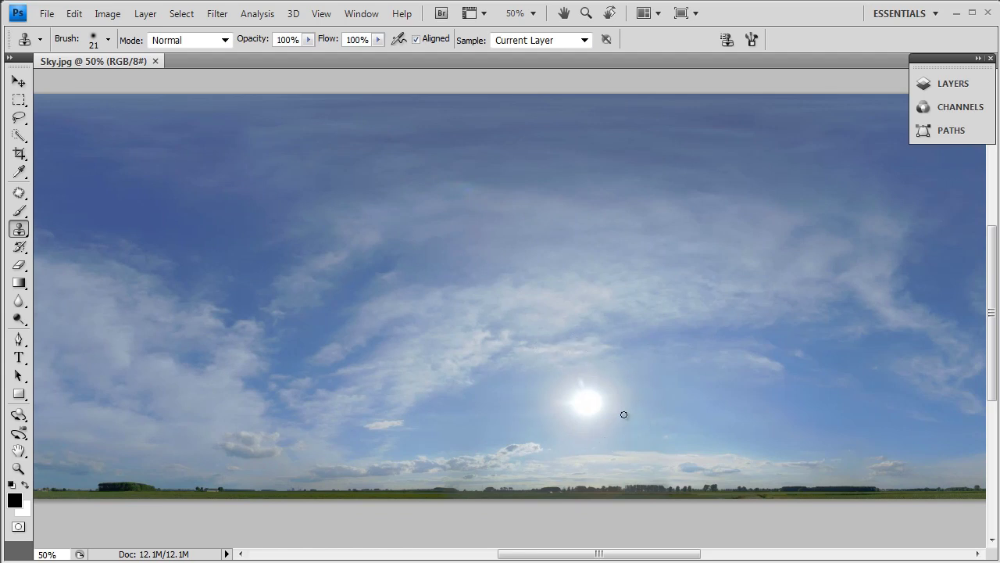
drag(286, 323, 466, 305)
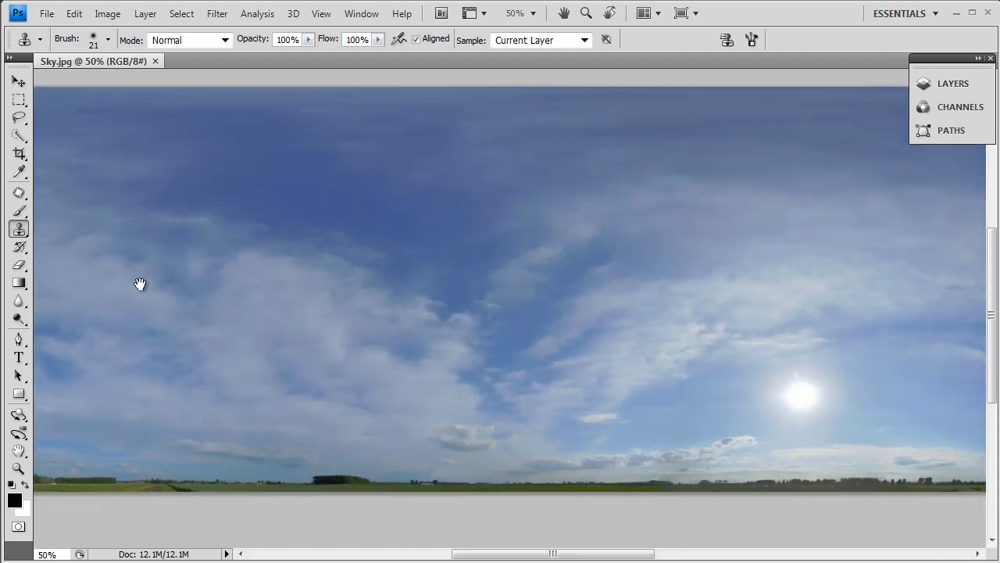
drag(337, 354, 495, 323)
drag(574, 343, 263, 352)
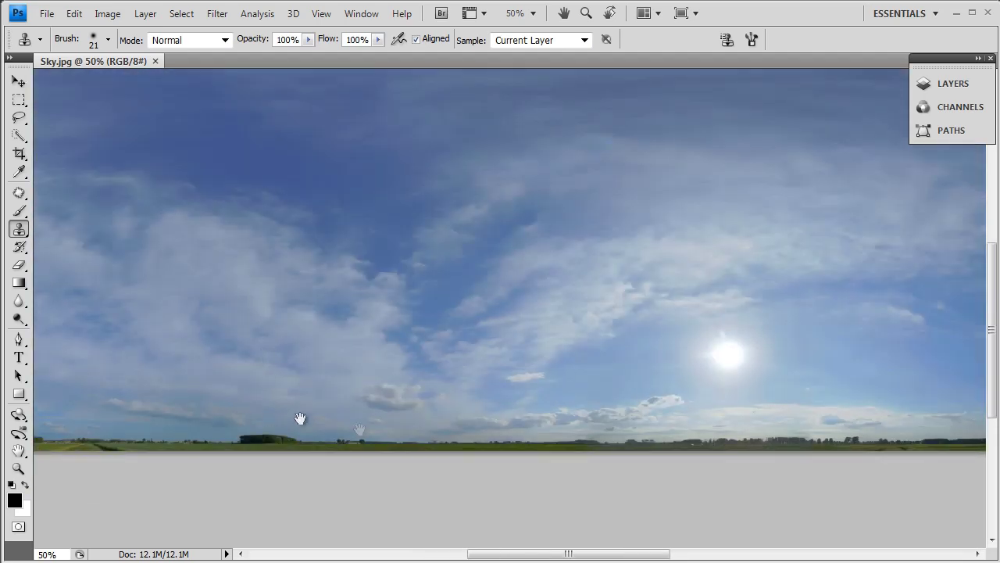
drag(889, 419, 458, 443)
drag(826, 412, 862, 414)
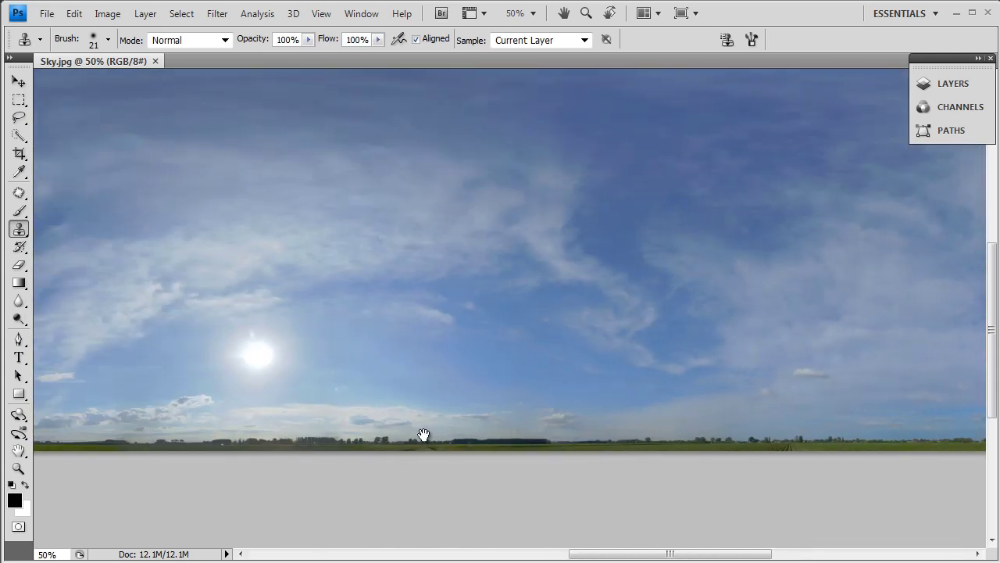
drag(496, 431, 882, 429)
mouse_move(404, 342)
mouse_down()
mouse_move(443, 415)
mouse_move(419, 398)
mouse_move(286, 396)
mouse_up()
drag(662, 368, 612, 392)
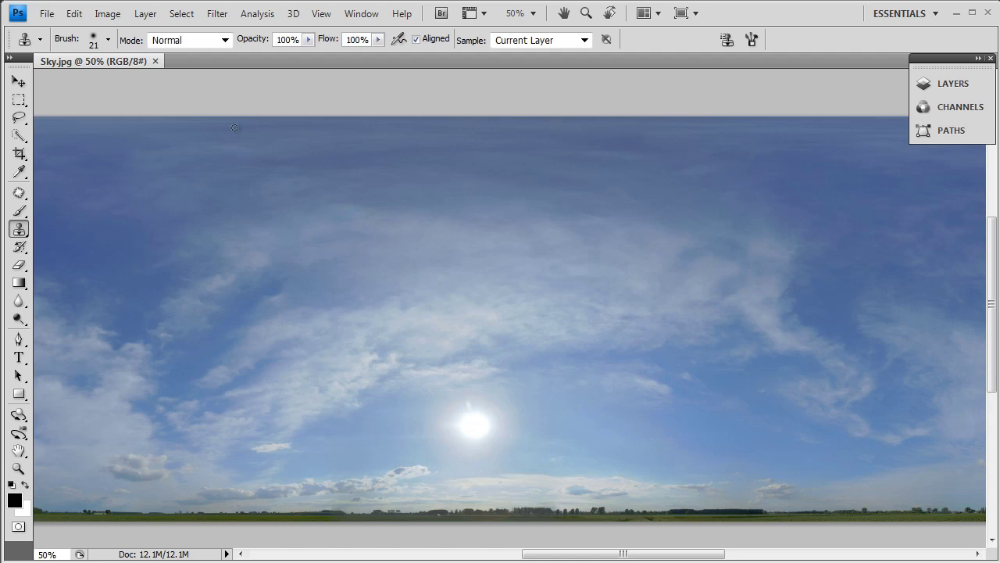
Resize the sky image to 1024 by 1024 pixels without constraining its proportions.
click(107, 13)
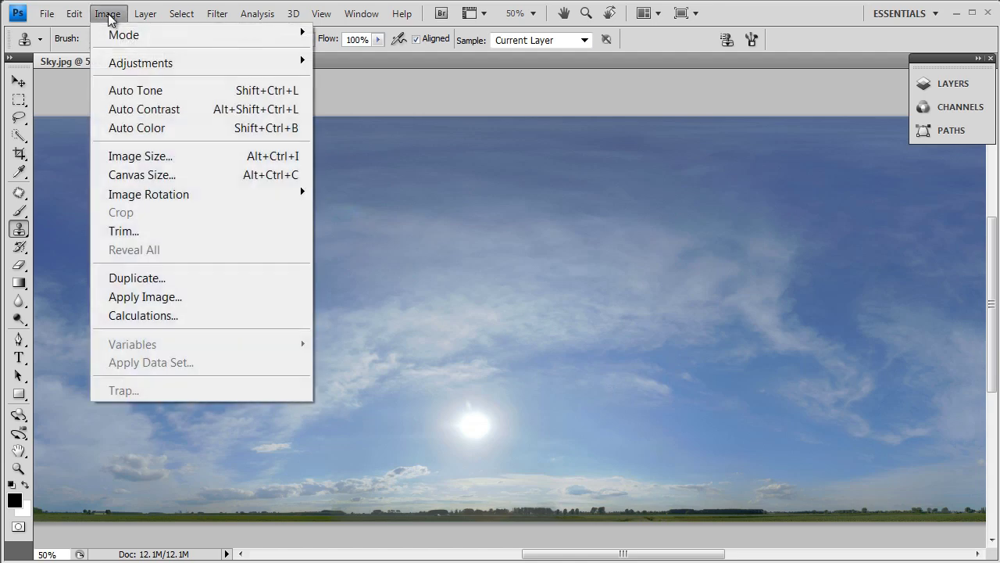
click(175, 157)
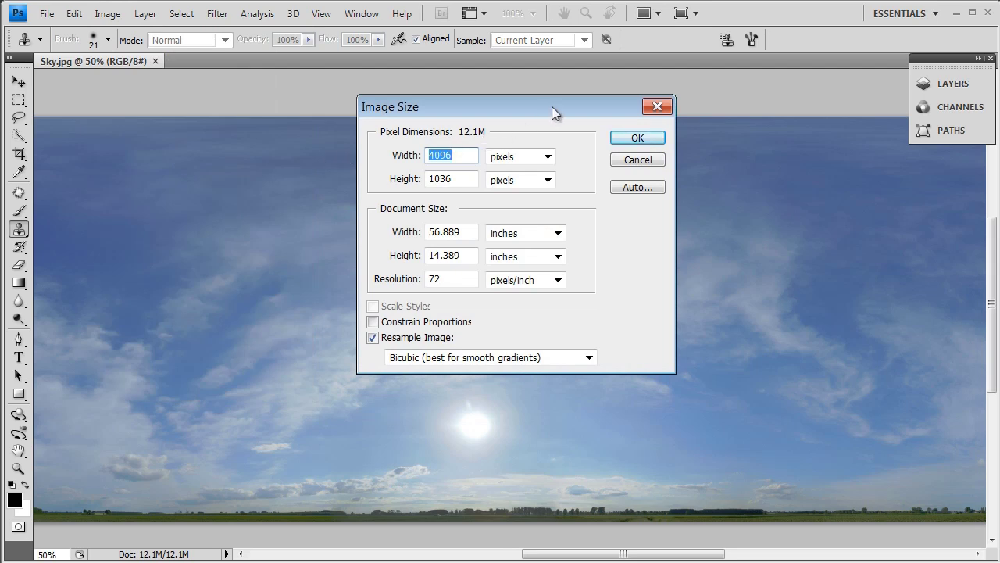
drag(552, 112, 572, 157)
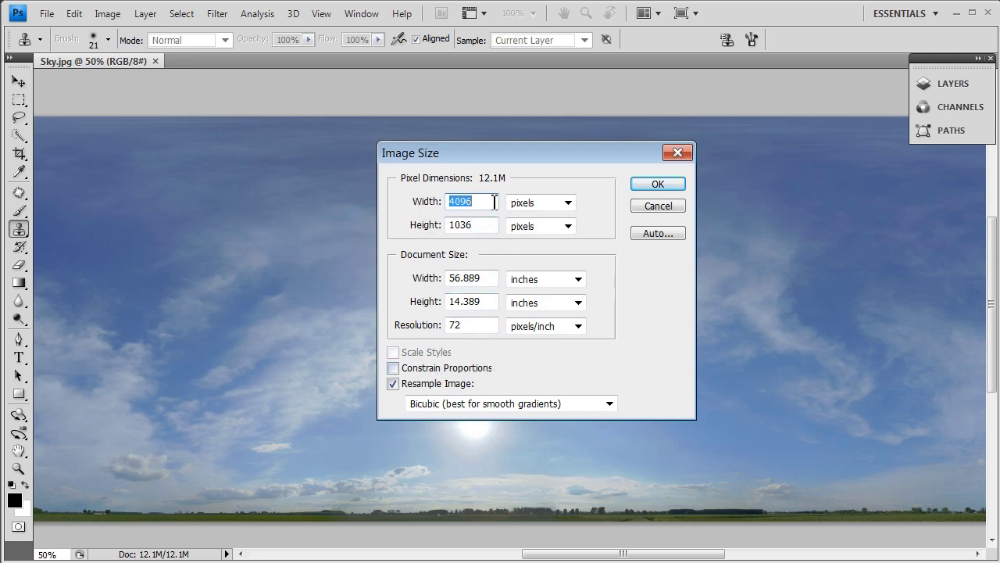
text(1024)
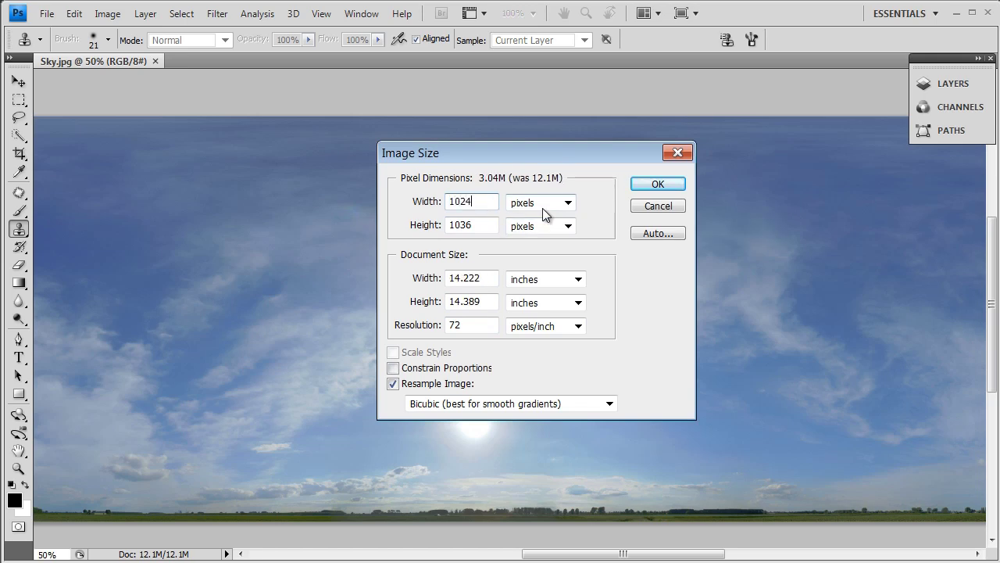
double_click(480, 225)
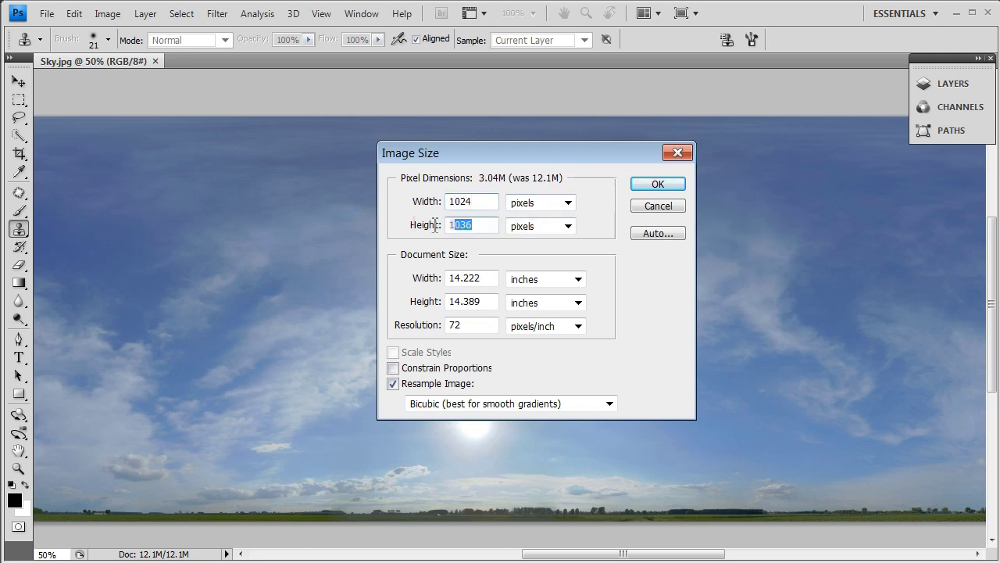
text(1024)
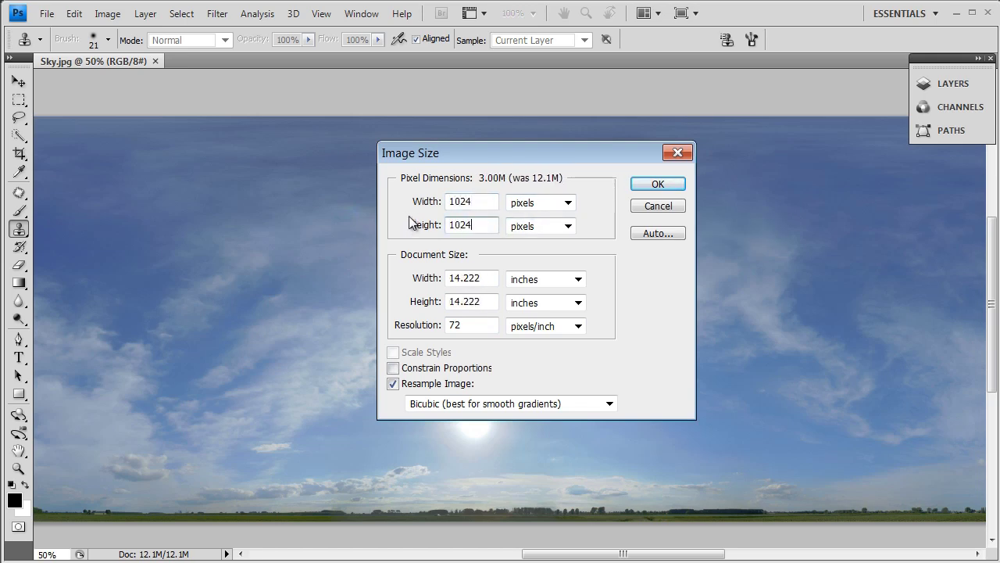
click(653, 185)
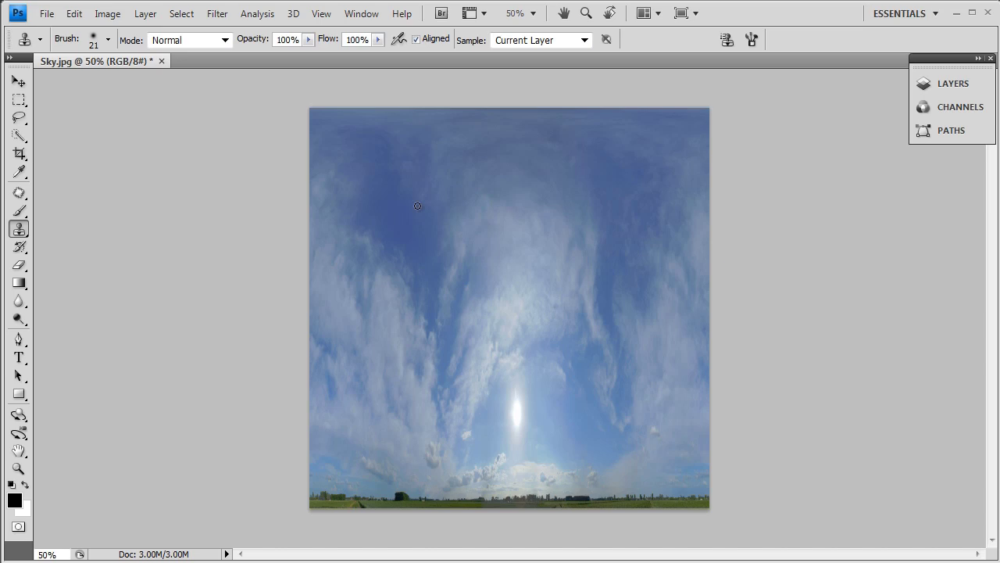
Apply the Polar Coordinates distortion to the sky image with Rectangular to Polar, previewing the whole image at 16%.
click(218, 15)
mouse_move(303, 212)
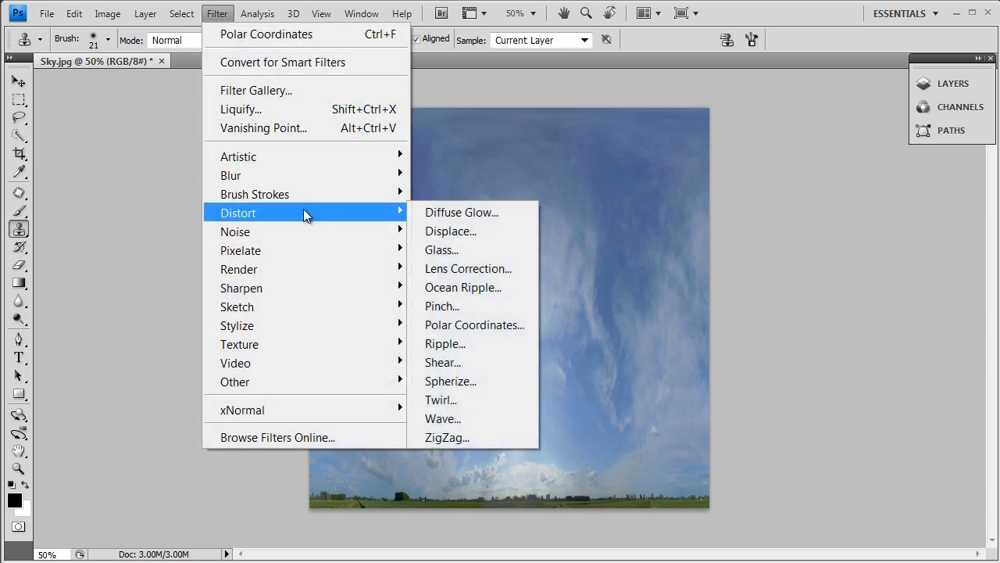
click(496, 324)
drag(511, 125, 785, 118)
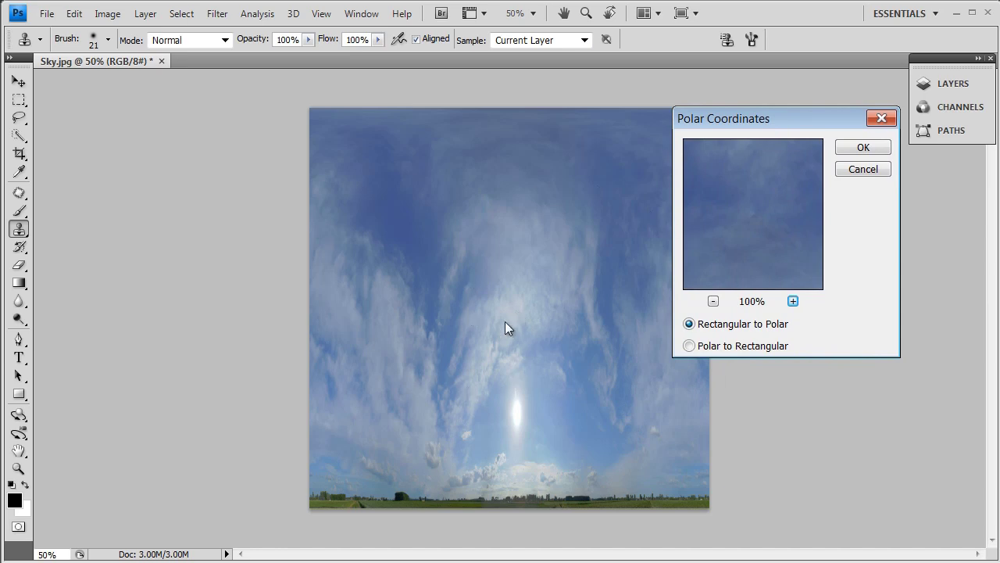
click(712, 301)
click(712, 301)
click(713, 301)
click(712, 301)
click(712, 301)
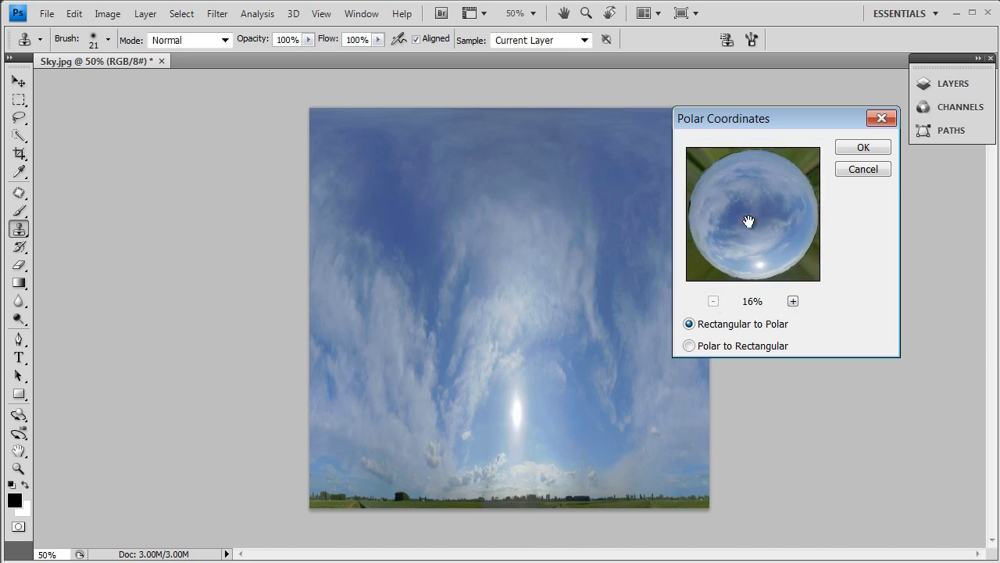
click(864, 147)
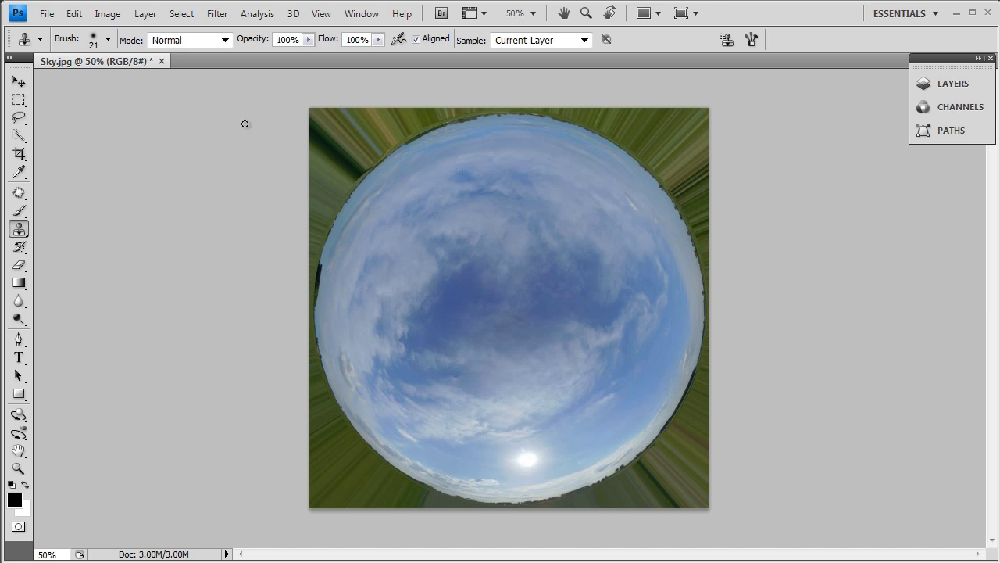
Save the image as a copy named Sky_CLR in Targa format at 24 bits/pixel in the Texture folder.
click(47, 13)
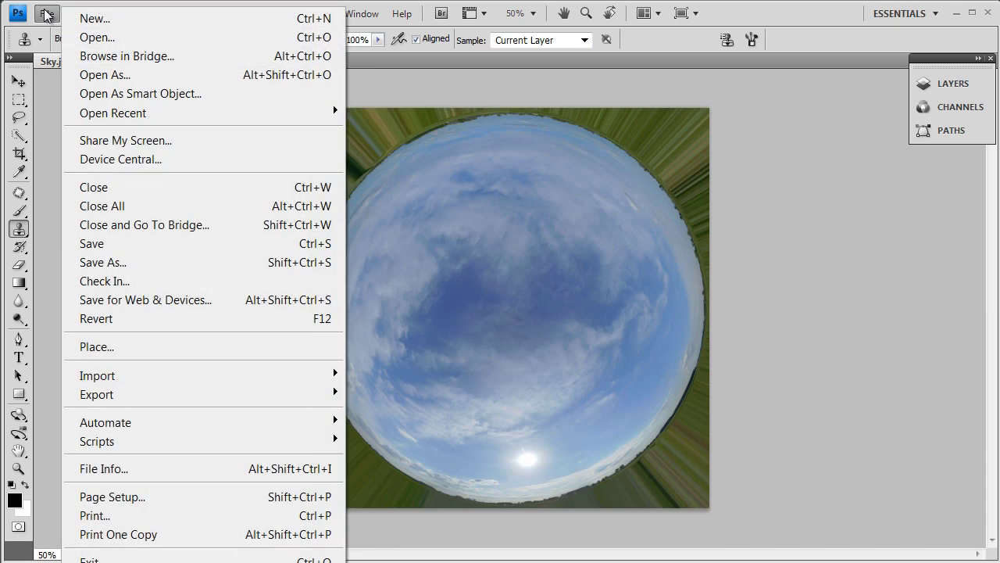
click(131, 266)
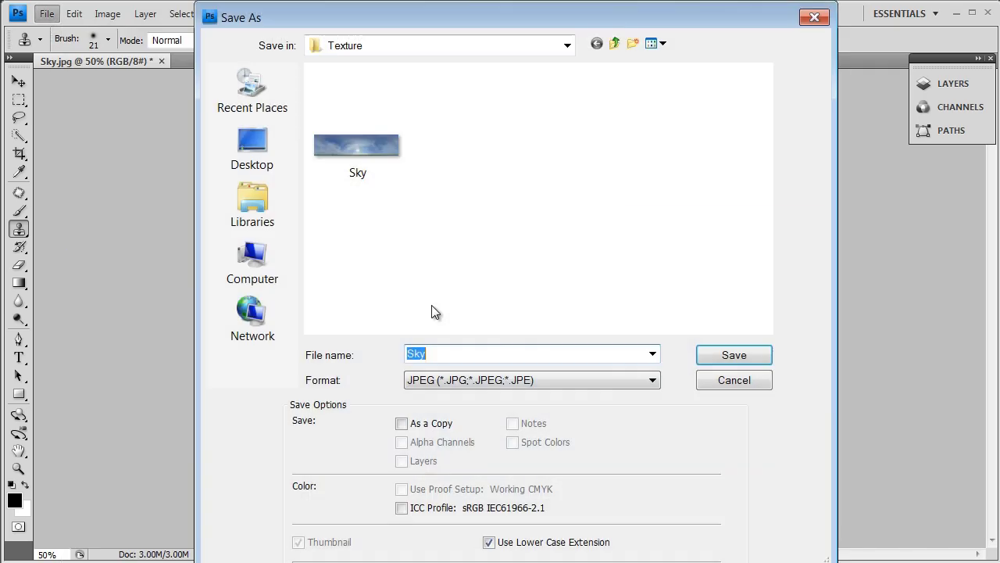
click(481, 352)
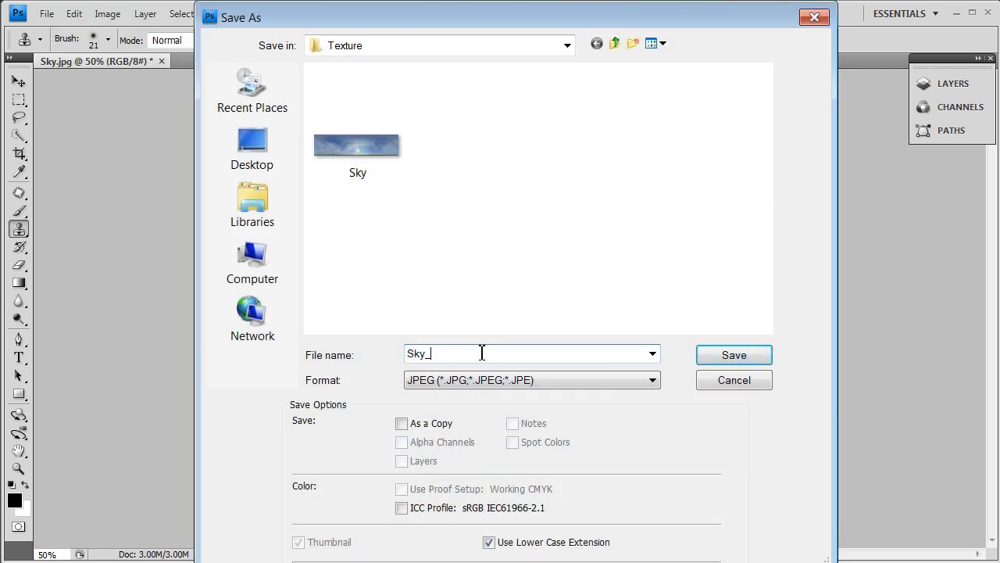
key(Tab)
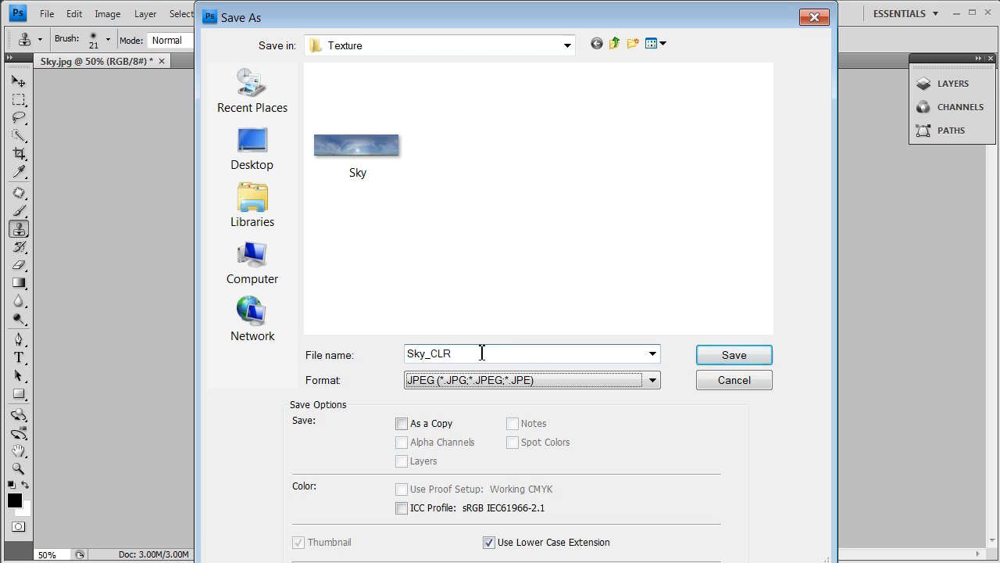
key(t)
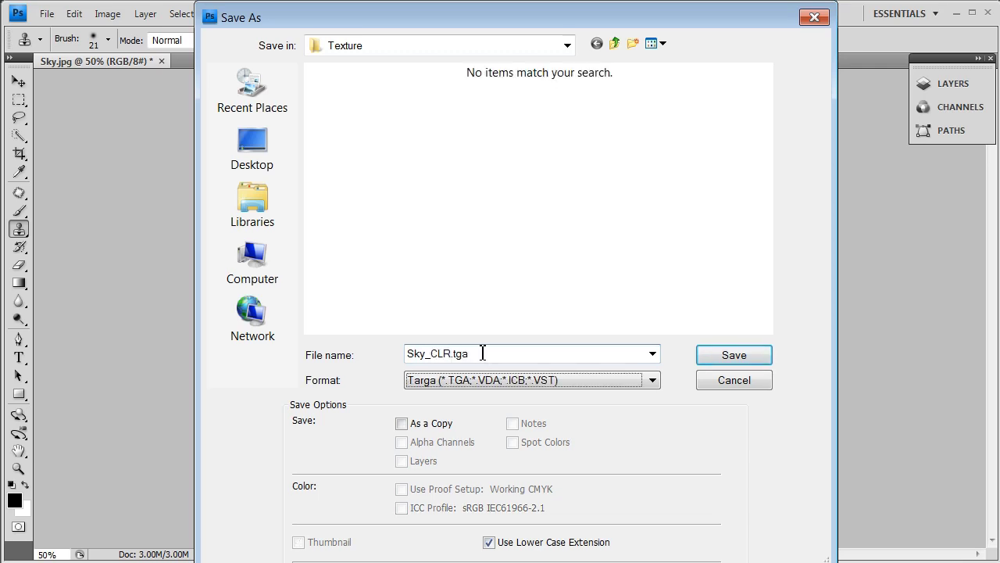
click(757, 359)
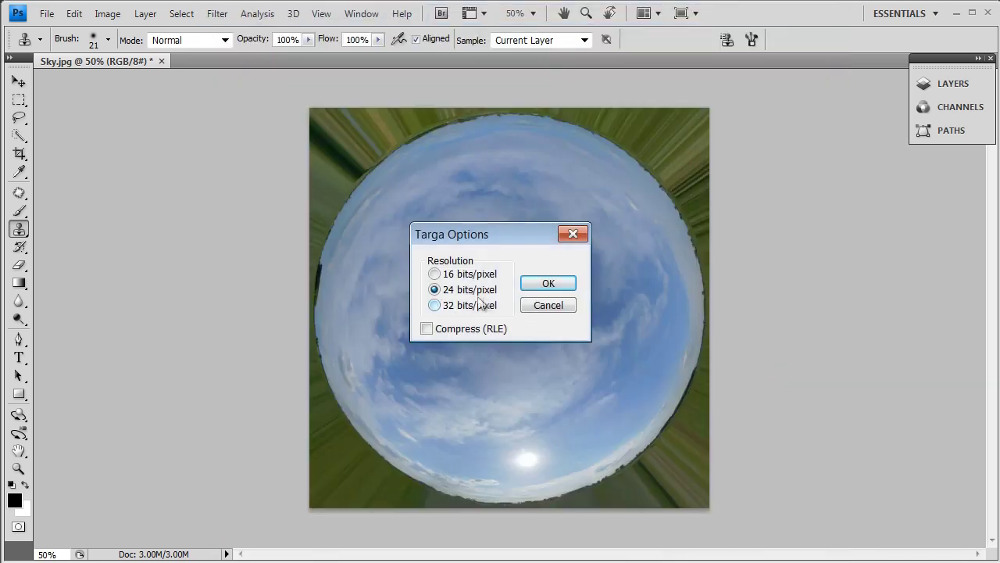
click(551, 283)
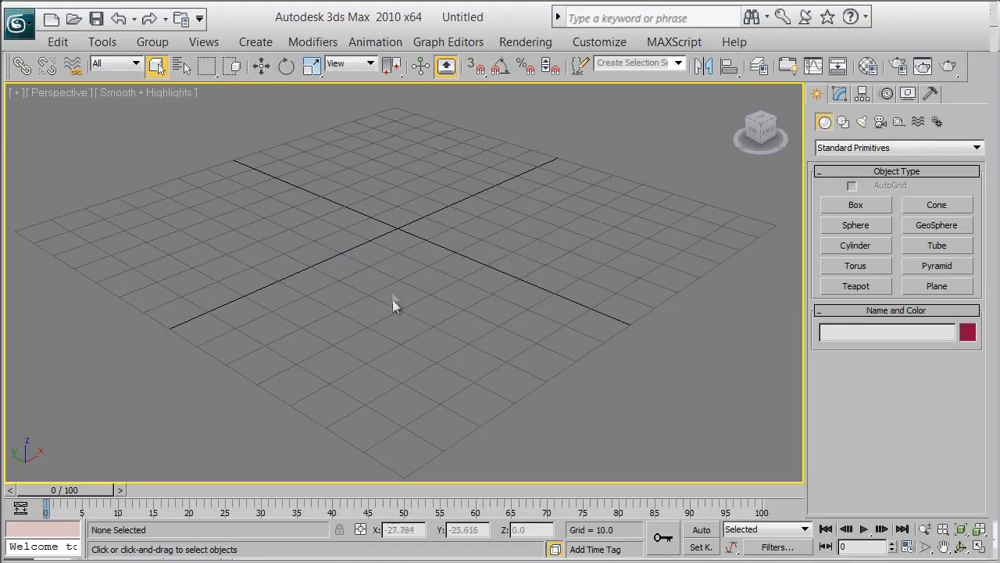
Switch to 3ds Max and create a sphere with a radius of about 45.4 and 32 segments near the grid's centre.
alt+middle_drag(335, 239, 364, 228)
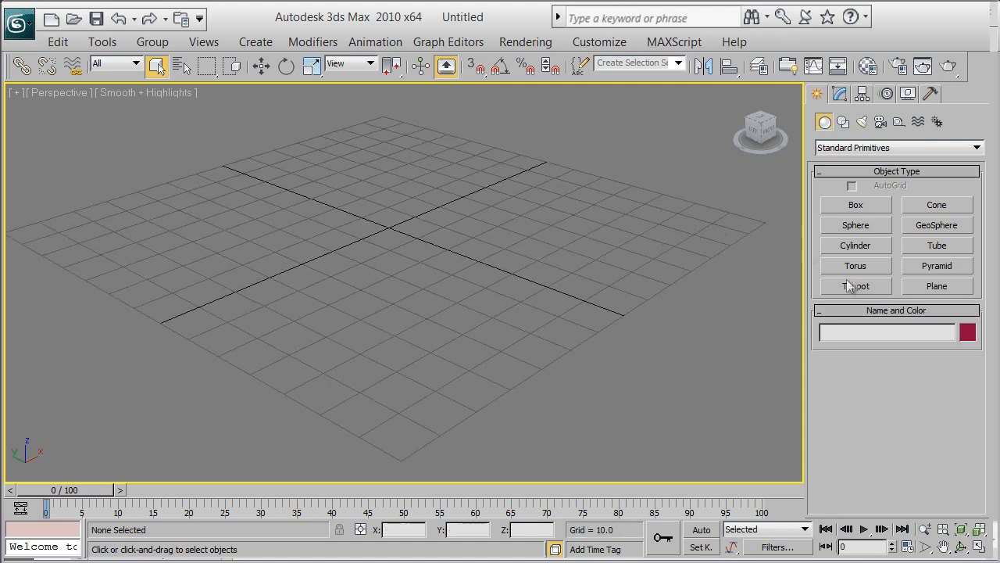
click(881, 226)
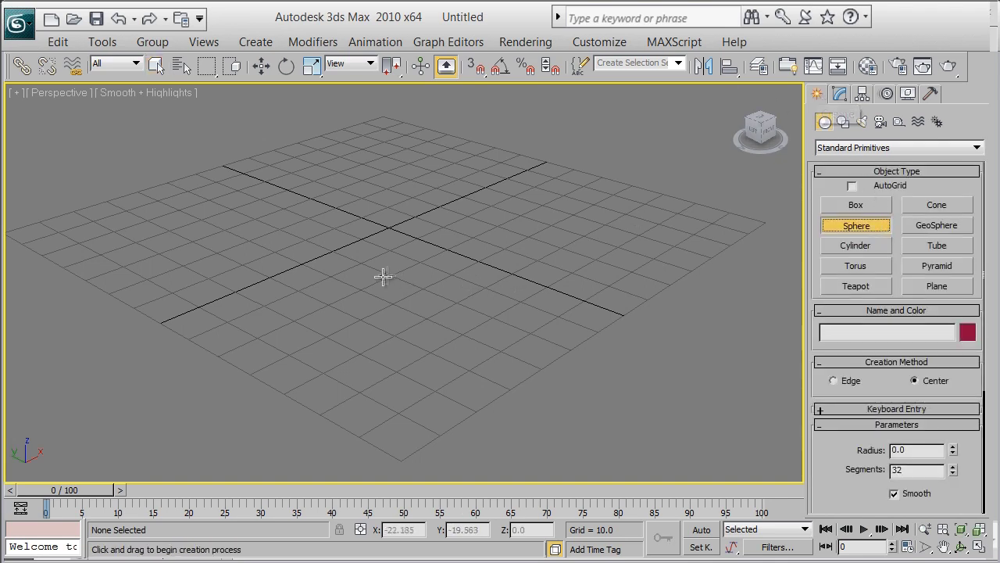
alt+middle_drag(384, 277, 421, 332)
drag(415, 290, 535, 233)
alt+middle_drag(261, 364, 297, 246)
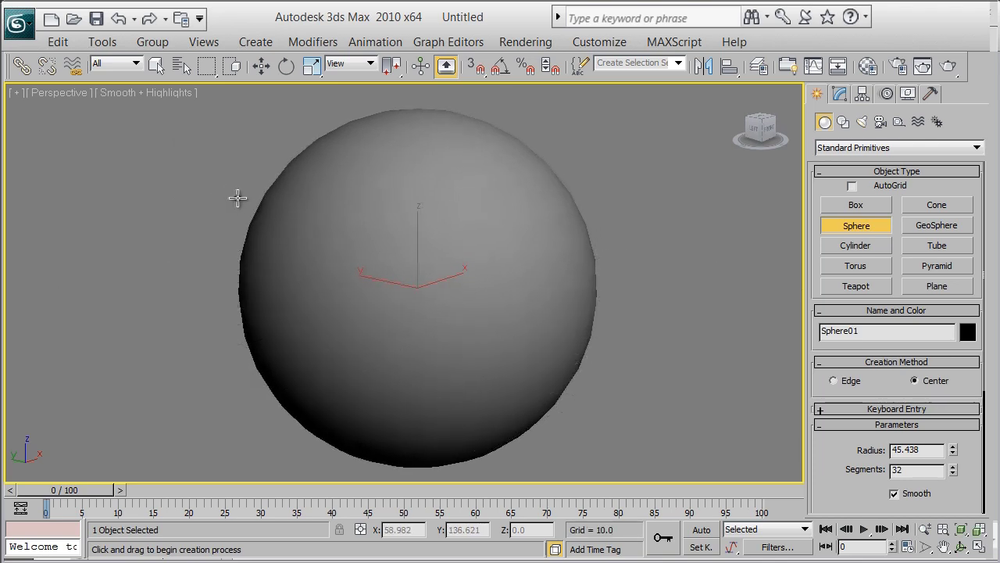
Show edged faces on the sphere in the perspective view and check the Edged Faces shading option.
middle_drag(237, 198, 224, 203)
key(F4)
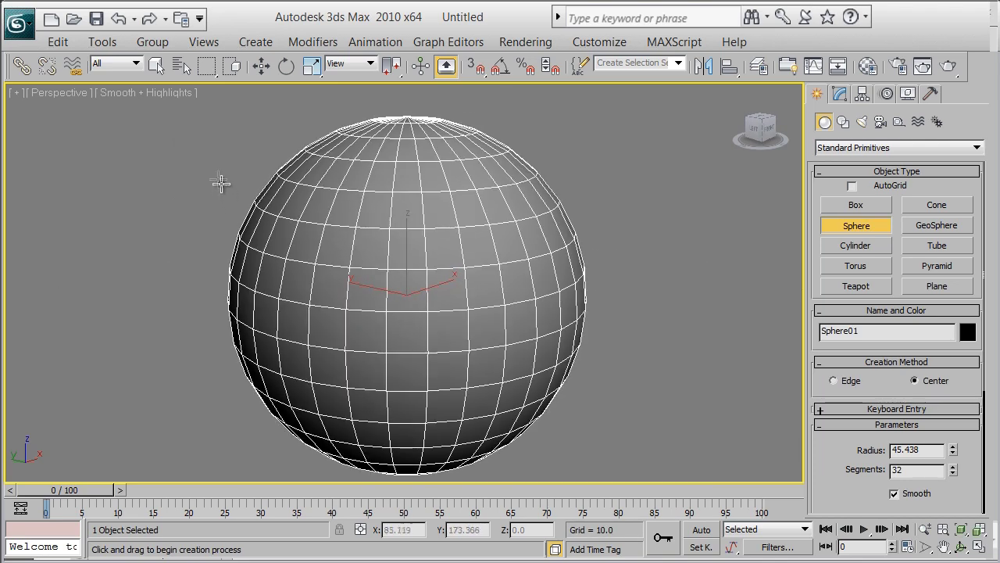
click(169, 93)
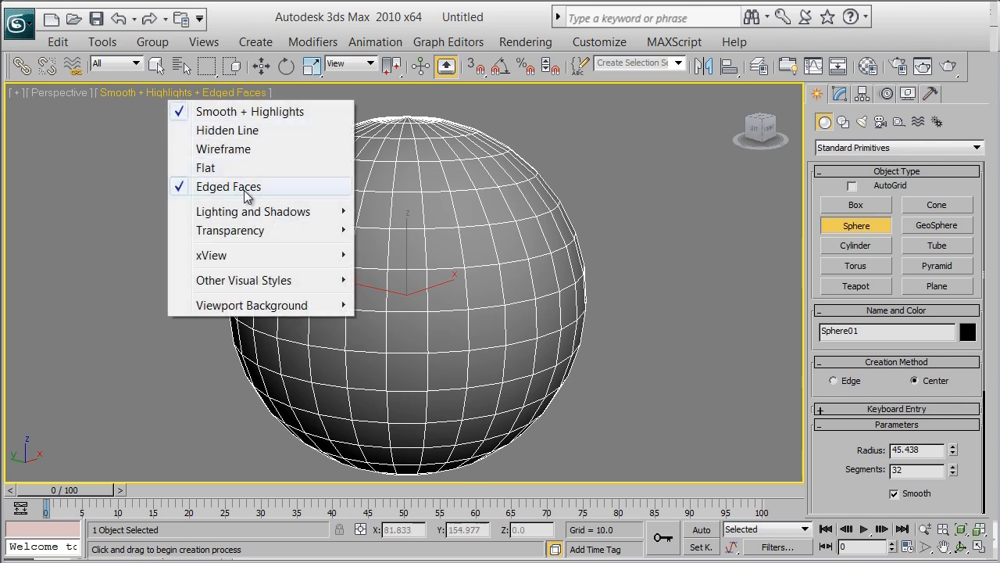
click(513, 19)
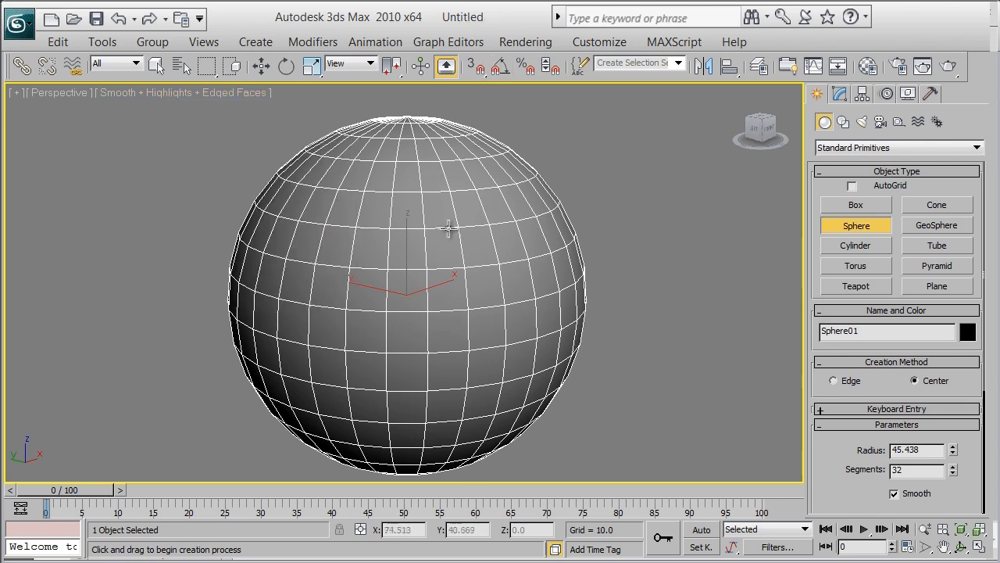
middle_drag(449, 227, 473, 199)
mouse_move(500, 241)
alt+middle_down()
mouse_move(469, 219)
mouse_move(425, 211)
mouse_move(545, 227)
mouse_move(530, 223)
alt+middle_up()
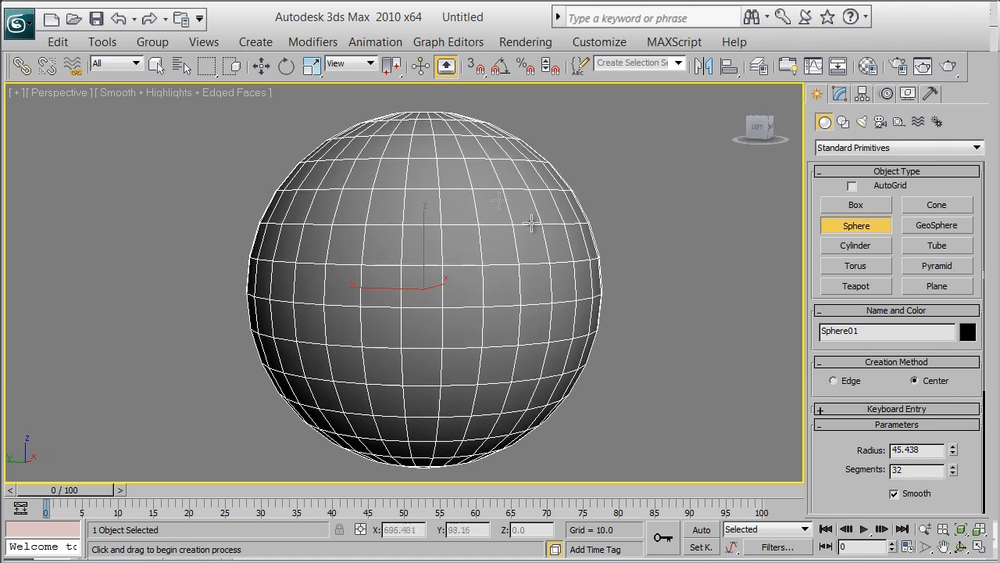
Convert the sphere to an Editable Poly.
mouse_move(481, 313)
alt+middle_down()
mouse_move(508, 219)
mouse_move(467, 217)
alt+middle_up()
click(839, 94)
right_click(505, 228)
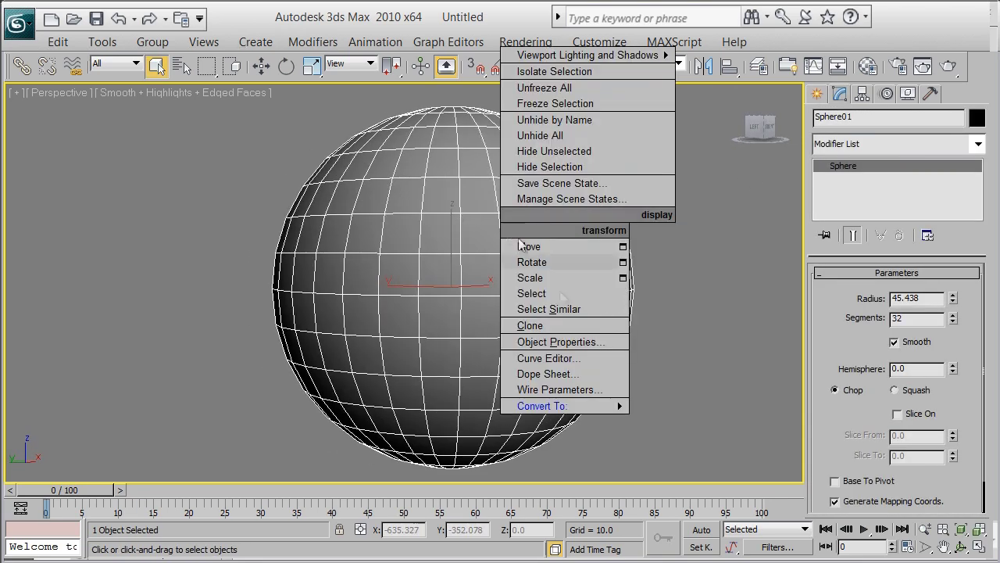
mouse_move(620, 407)
click(687, 420)
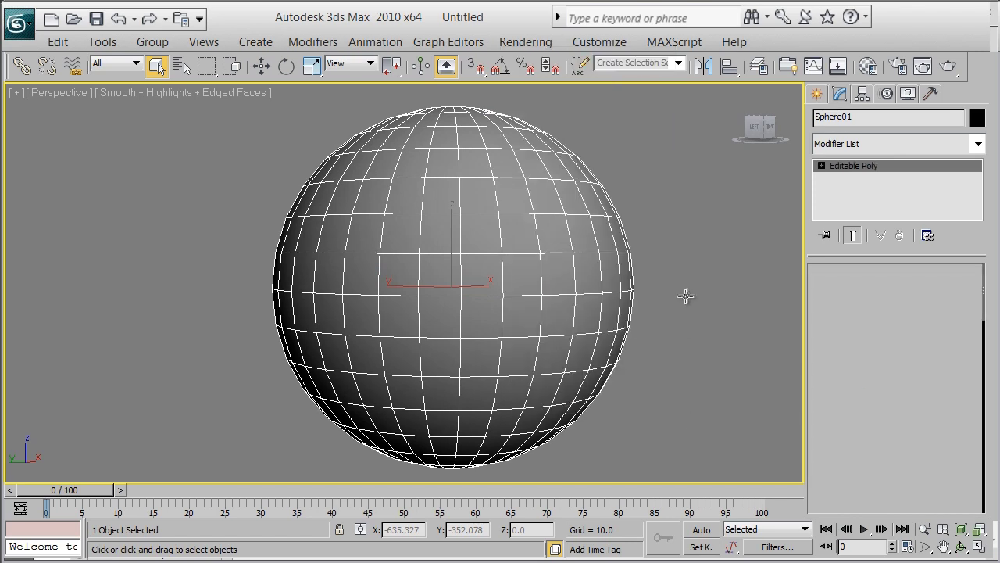
middle_drag(683, 295, 643, 294)
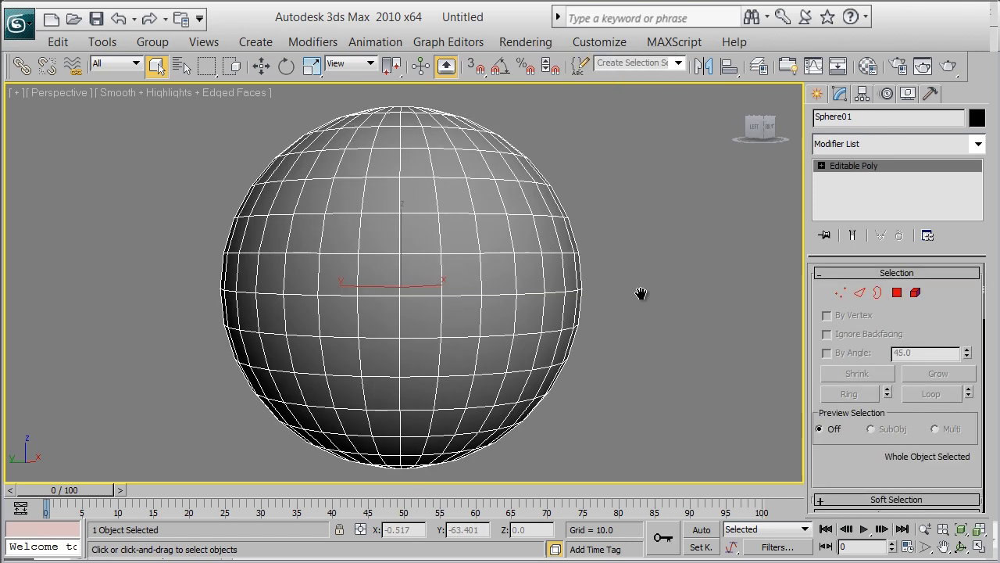
Delete all polygons in the lower half of the sphere, leaving an open dome, and leave polygon editing.
click(897, 293)
scroll(275, 267, down, 4)
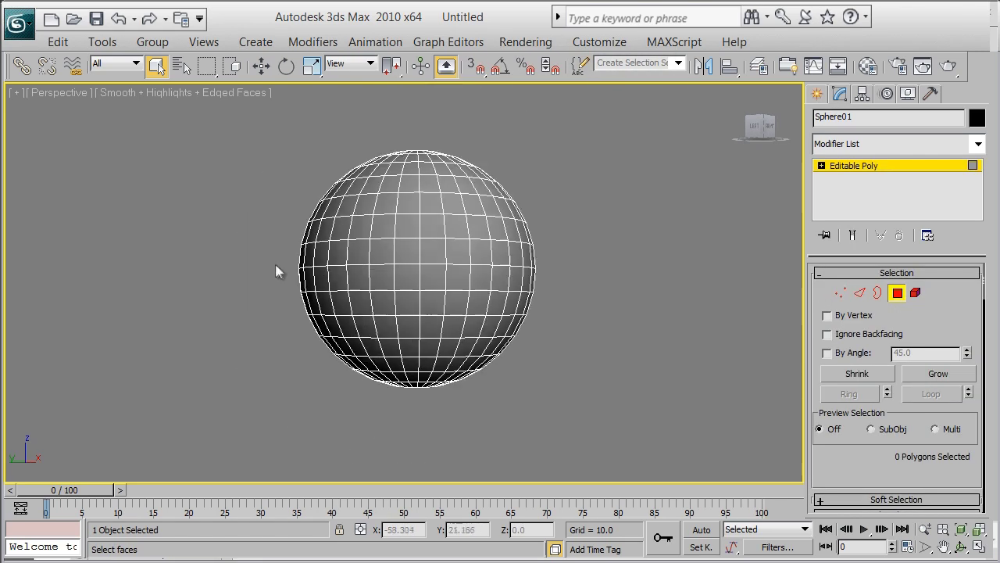
drag(274, 283, 735, 358)
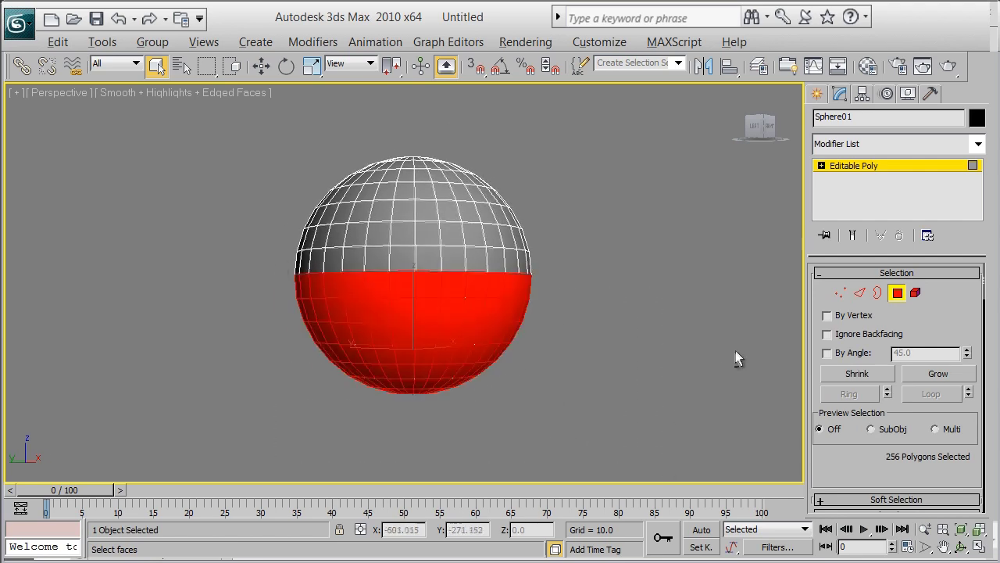
alt+middle_drag(736, 358, 627, 360)
key(Delete)
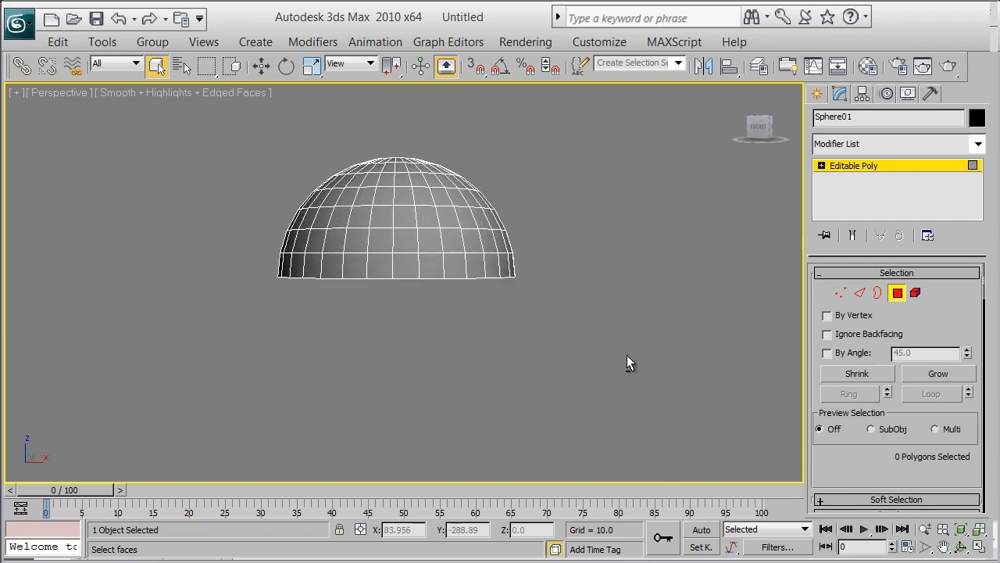
middle_drag(471, 253, 502, 315)
mouse_move(484, 282)
alt+middle_down()
mouse_move(535, 214)
mouse_move(539, 278)
mouse_move(489, 346)
mouse_move(504, 349)
mouse_move(482, 337)
mouse_move(558, 268)
mouse_move(404, 302)
mouse_move(433, 311)
alt+middle_up()
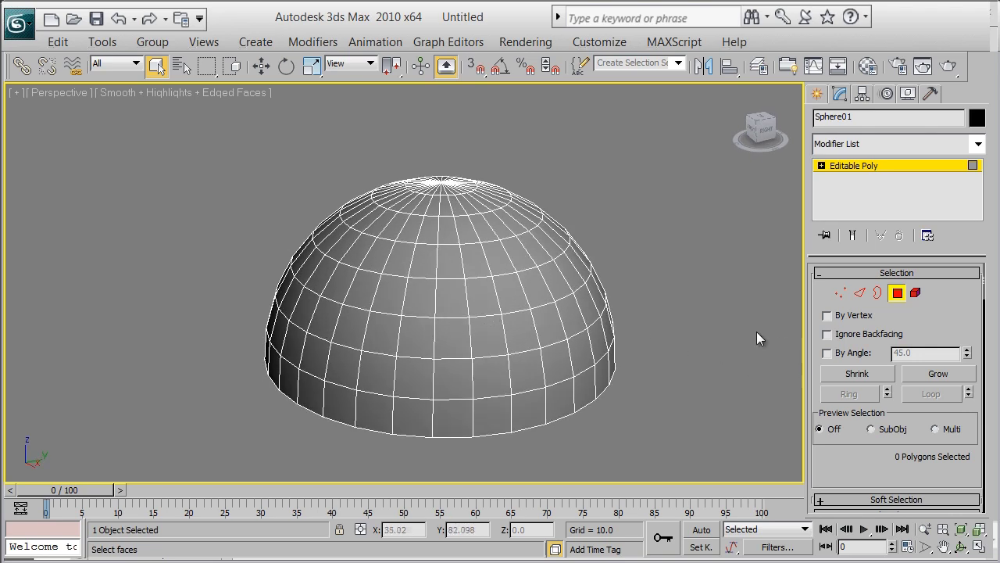
click(897, 292)
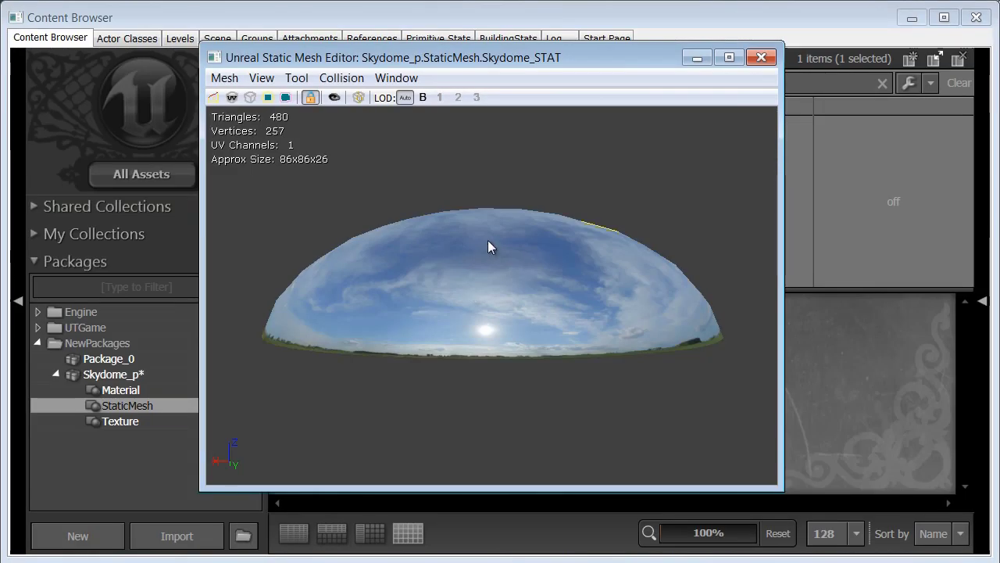
Switch to the Unreal Static Mesh Editor and examine the textured Skydome_STAT mesh from several angles and distances.
drag(487, 242, 598, 277)
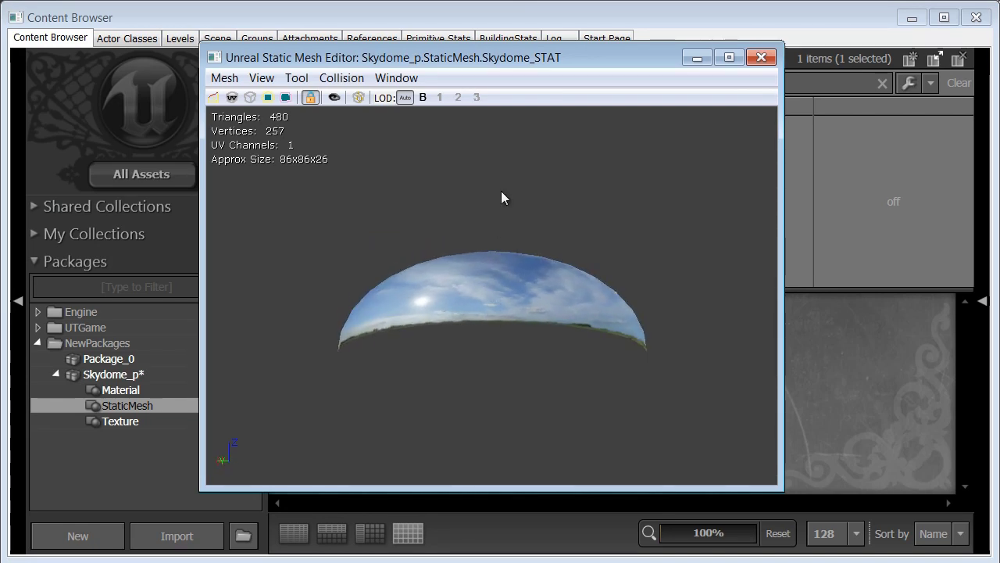
drag(494, 291, 598, 301)
scroll(516, 279, up, 5)
scroll(547, 340, down, 8)
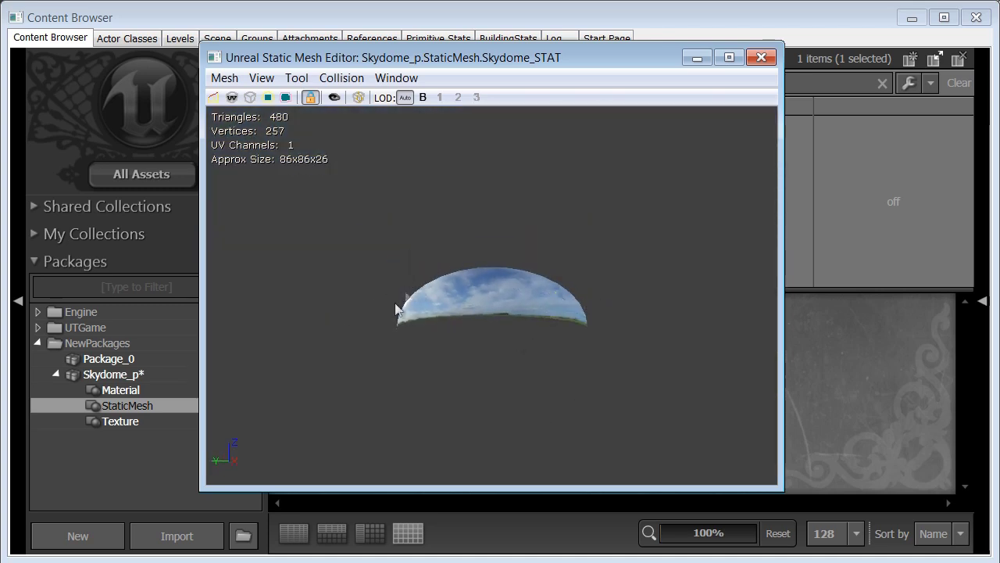
scroll(466, 277, up, 8)
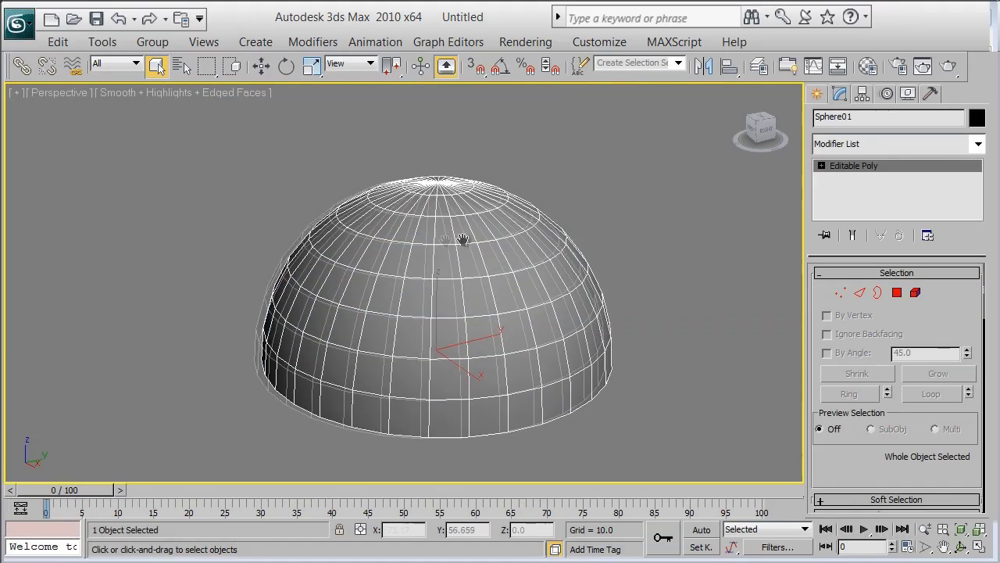
Flatten the dome with non-uniform scaling to about 70% along Z and check its values in the Scale Transform Type-In.
alt+middle_drag(429, 214, 397, 209)
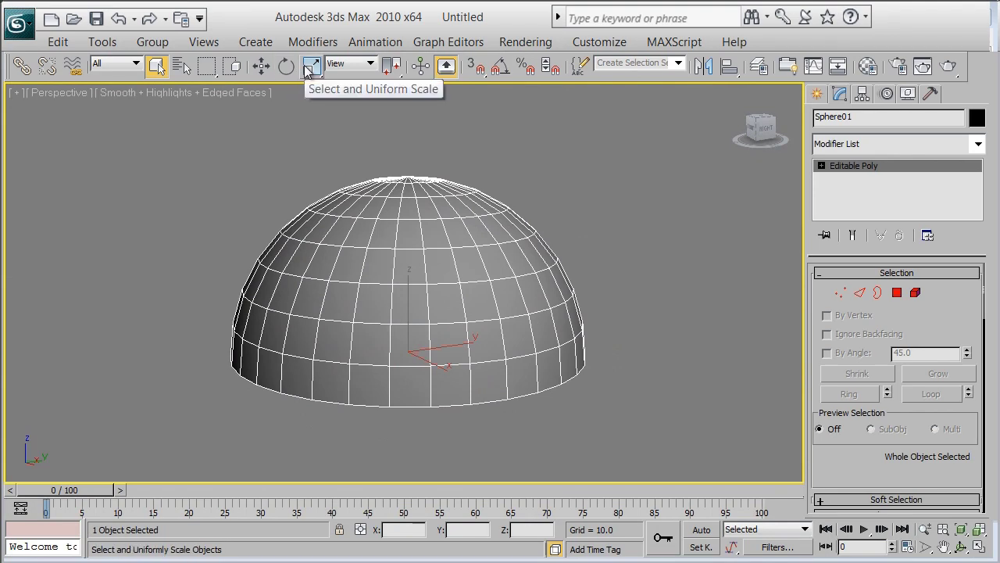
click(306, 69)
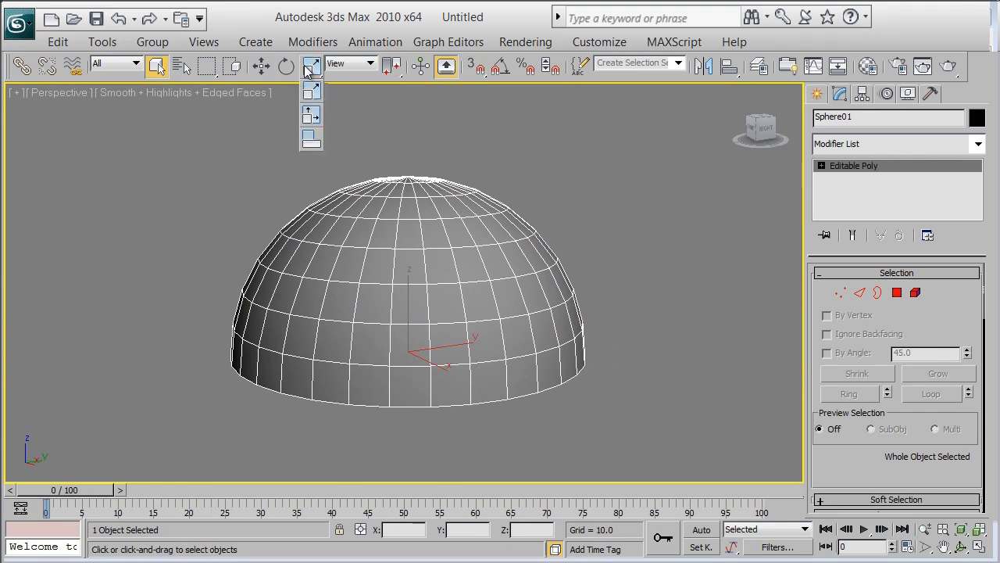
drag(311, 93, 312, 115)
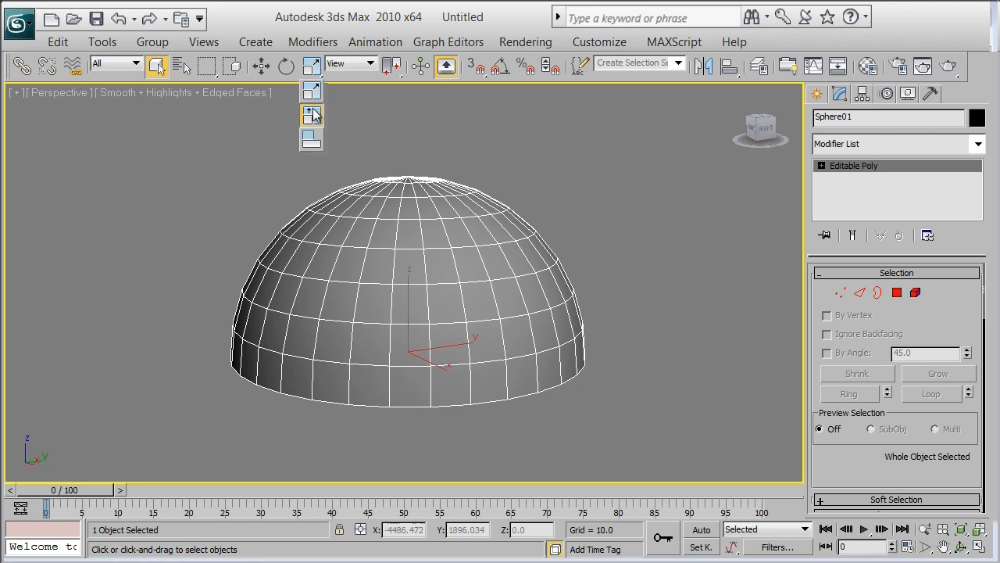
click(313, 114)
middle_drag(207, 207, 263, 186)
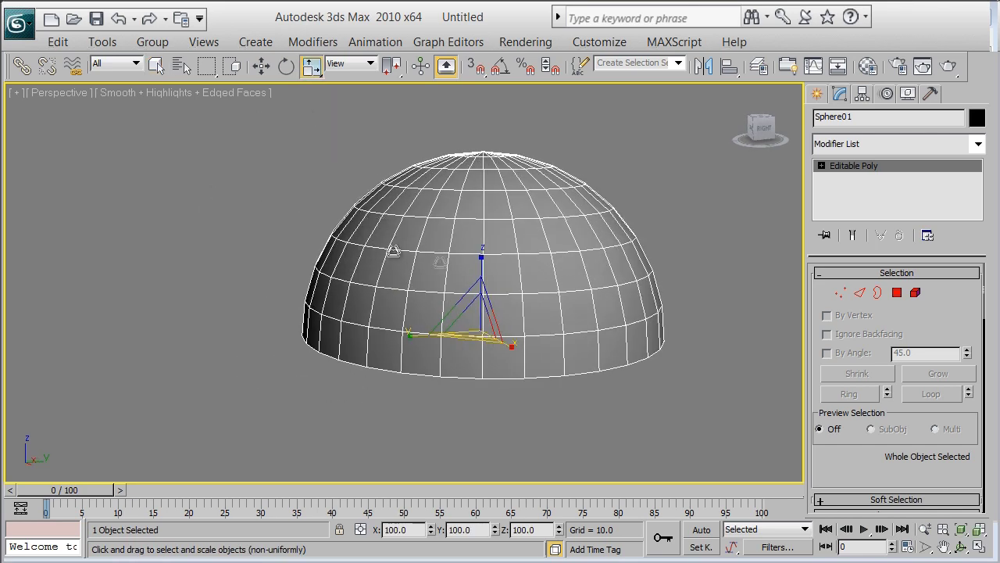
middle_drag(427, 205, 368, 191)
drag(427, 251, 432, 277)
scroll(391, 204, up, 5)
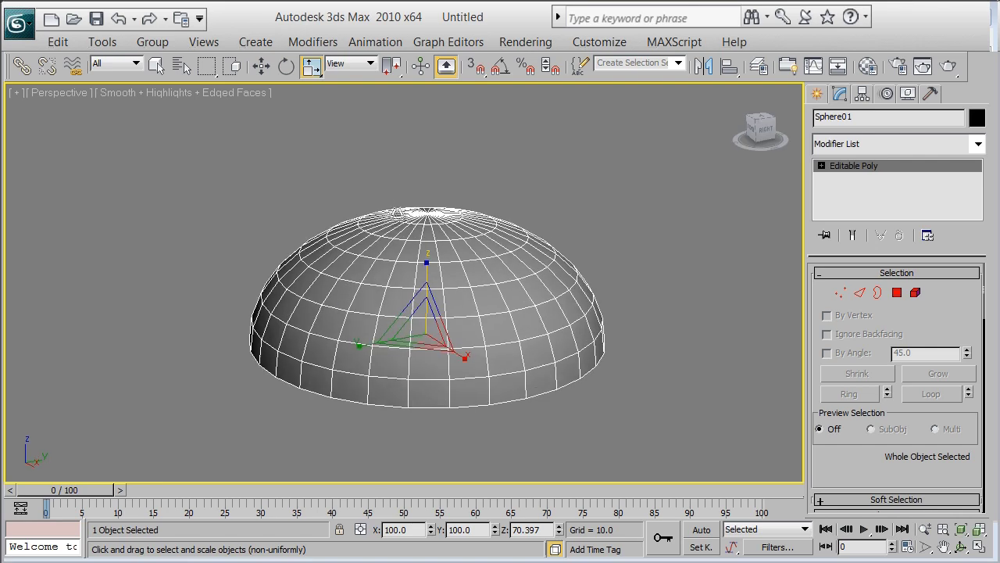
middle_drag(369, 215, 344, 136)
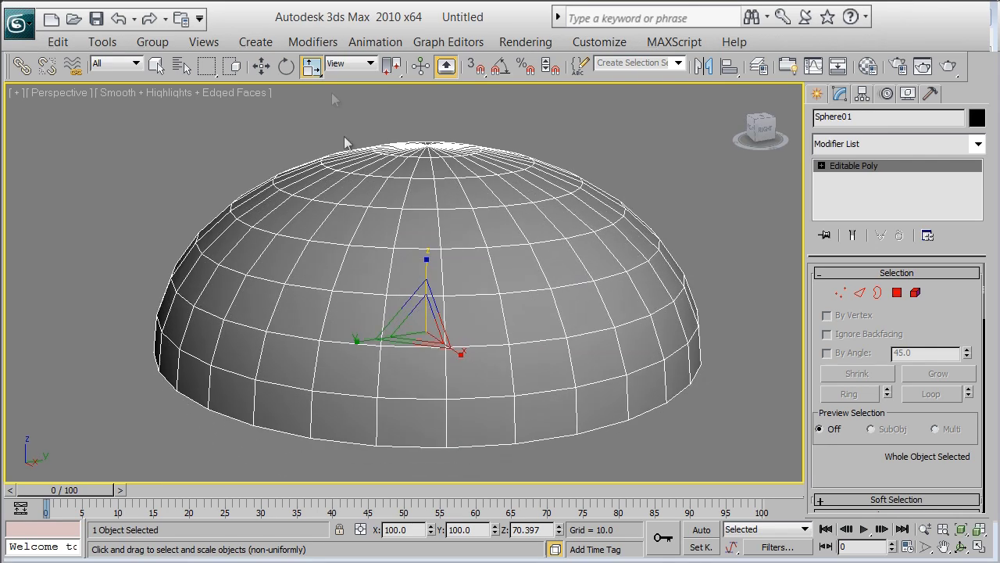
right_click(311, 67)
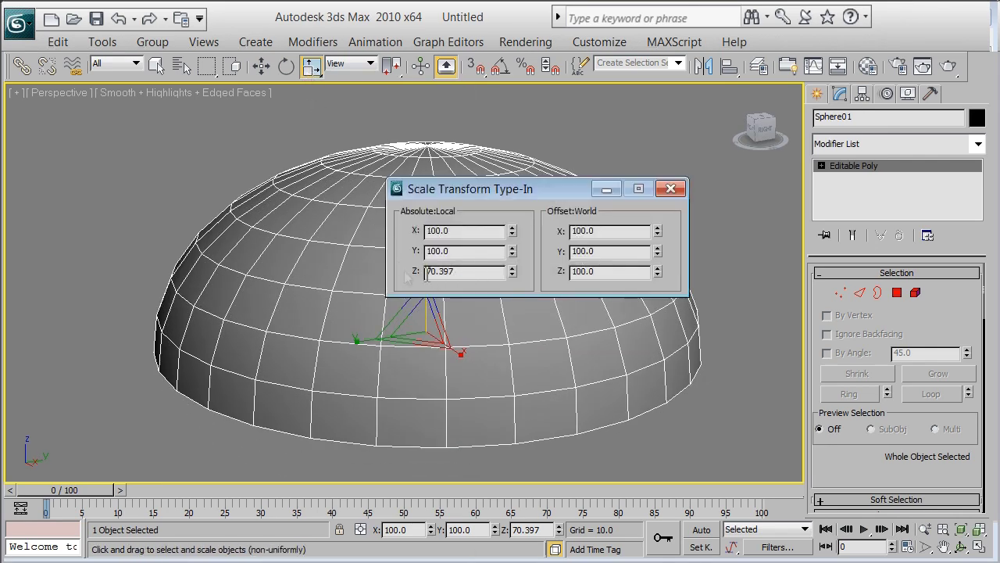
click(678, 193)
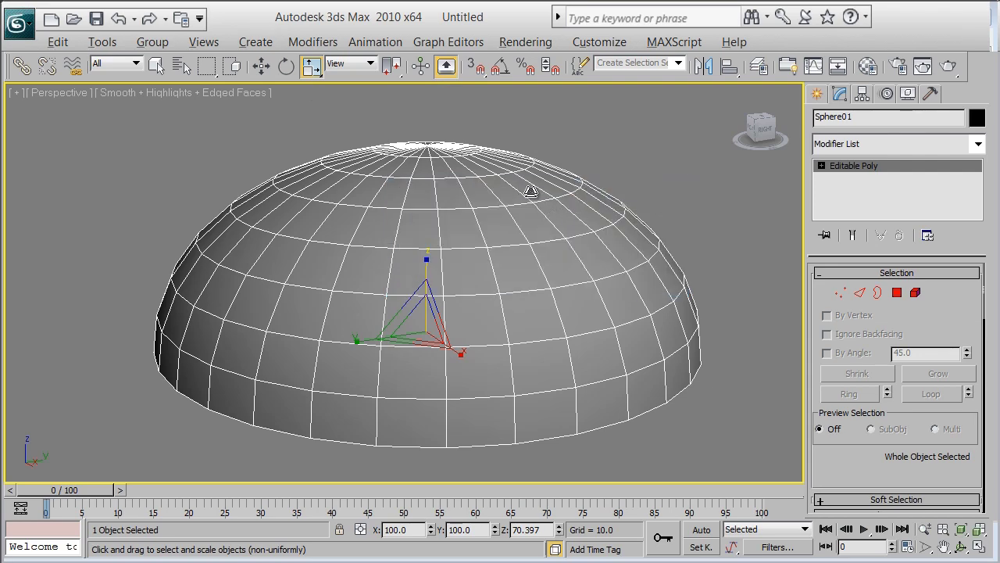
Open the Material Editor and assign the 01 - Default material to the dome.
alt+middle_drag(529, 189, 542, 181)
middle_drag(549, 216, 693, 218)
scroll(518, 236, down, 3)
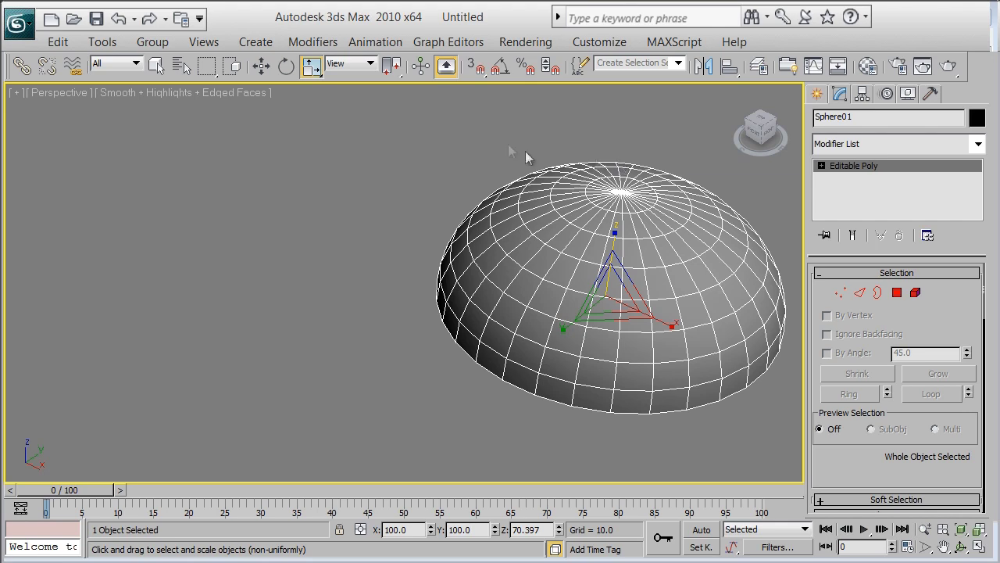
middle_drag(525, 151, 464, 152)
key(m)
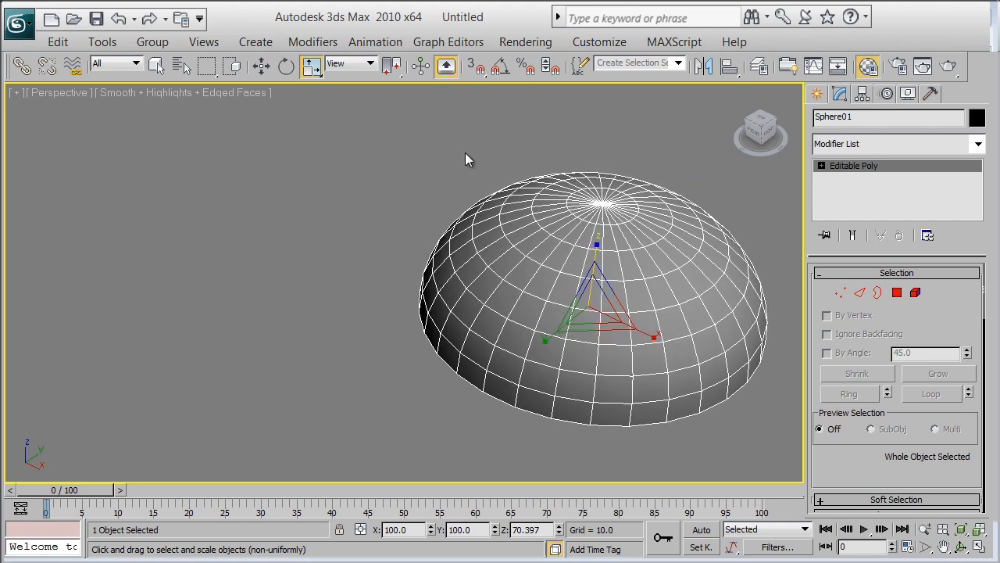
drag(211, 105, 215, 75)
drag(59, 136, 562, 227)
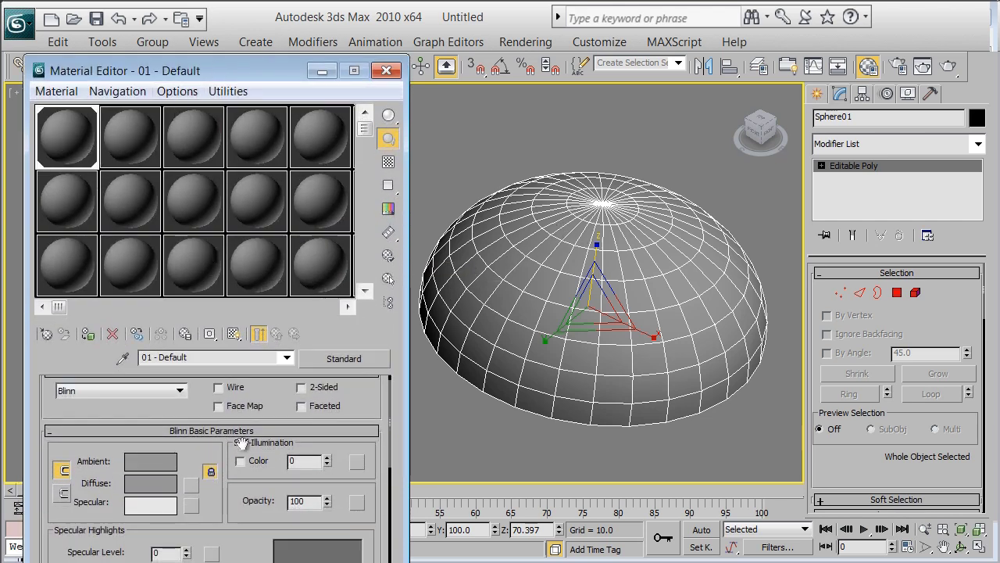
Load the Sky_CLR Targa file from the Texture folder as a Bitmap in the material's Diffuse map.
drag(196, 455, 203, 393)
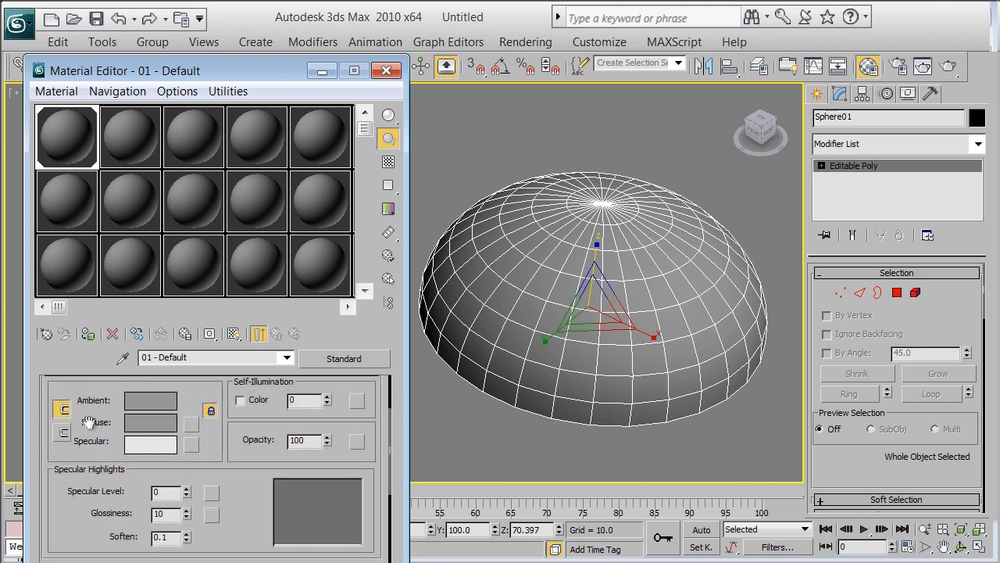
click(192, 424)
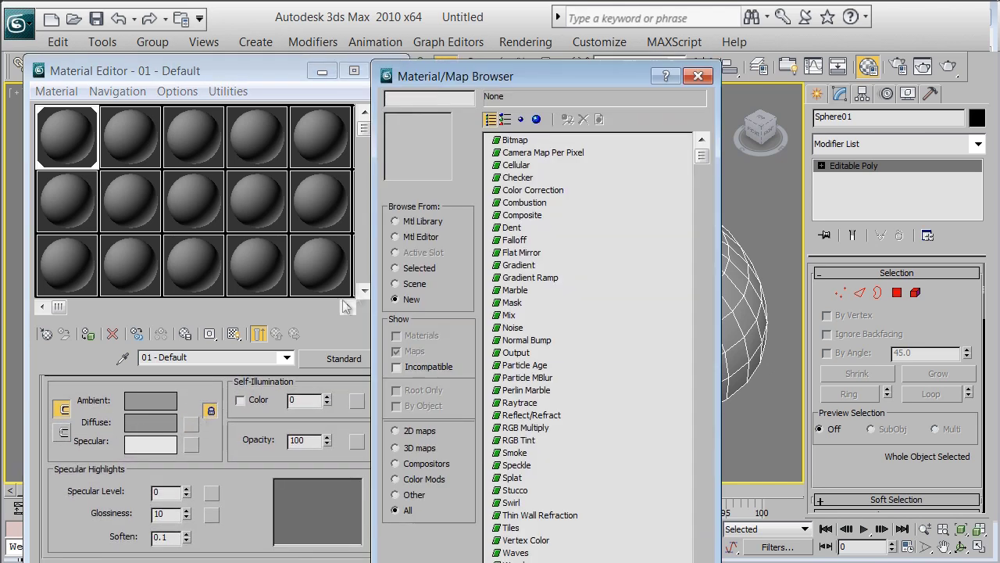
double_click(517, 141)
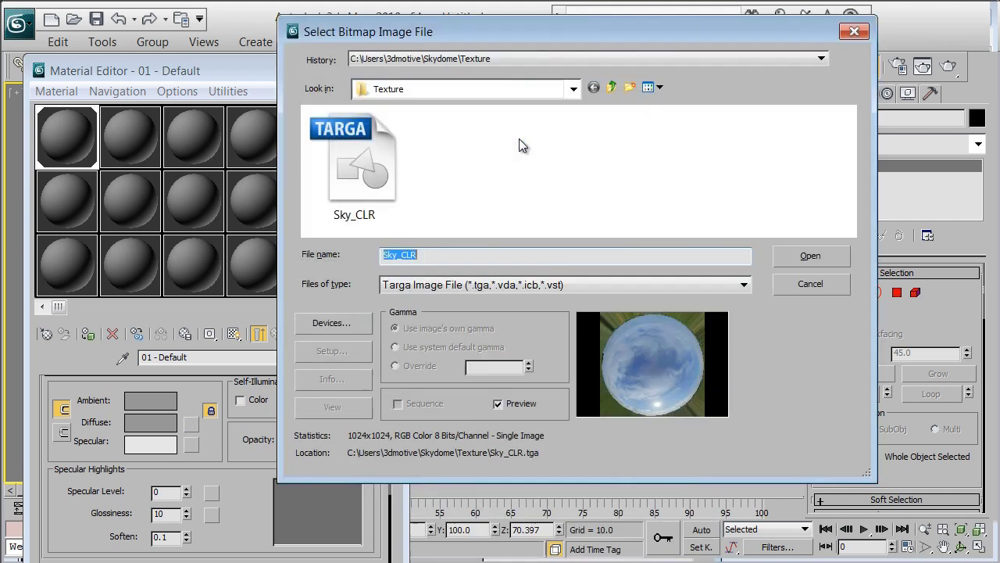
click(368, 161)
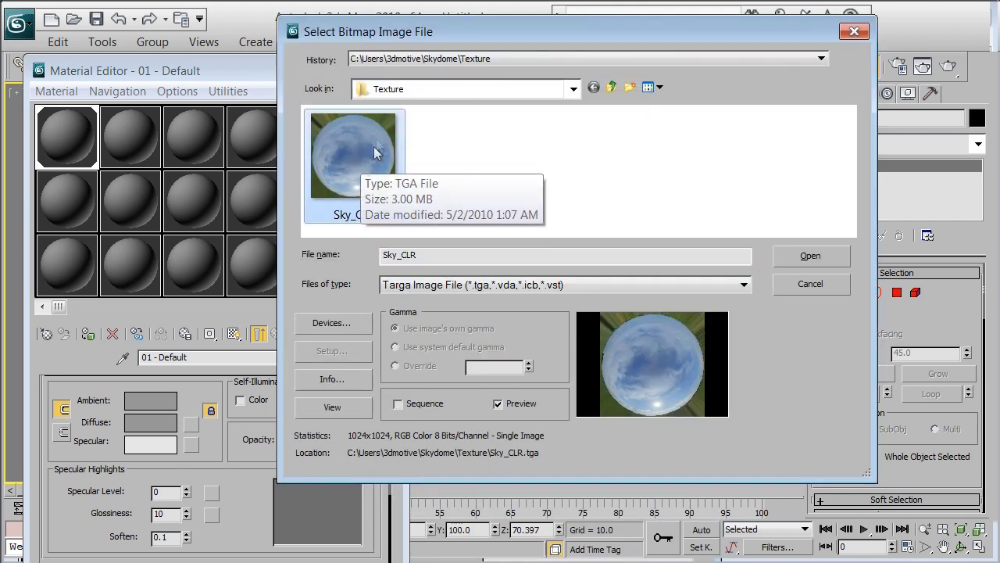
click(839, 255)
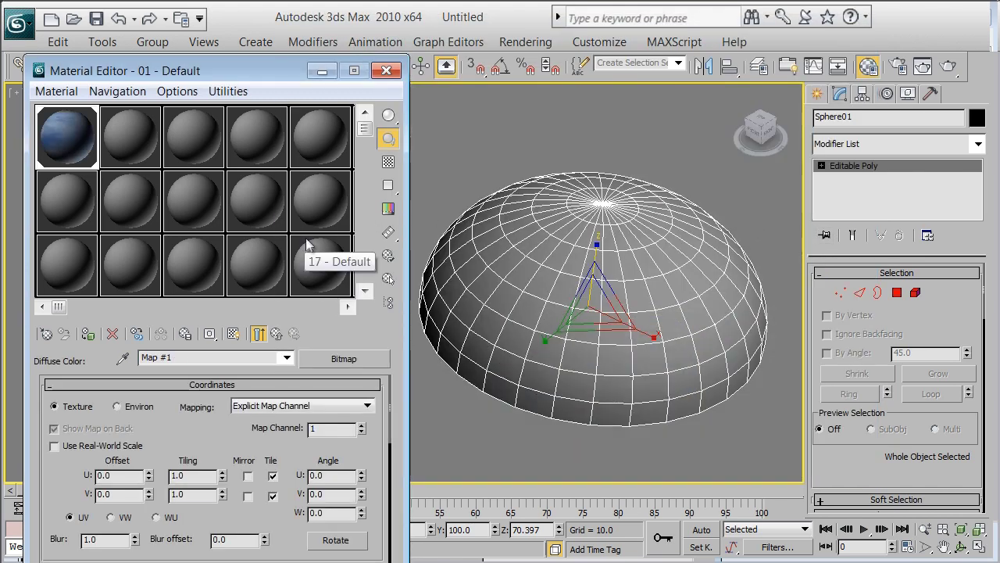
Return to the parent material, show its map on the dome in the viewport, and close the Material Editor.
click(277, 333)
click(258, 334)
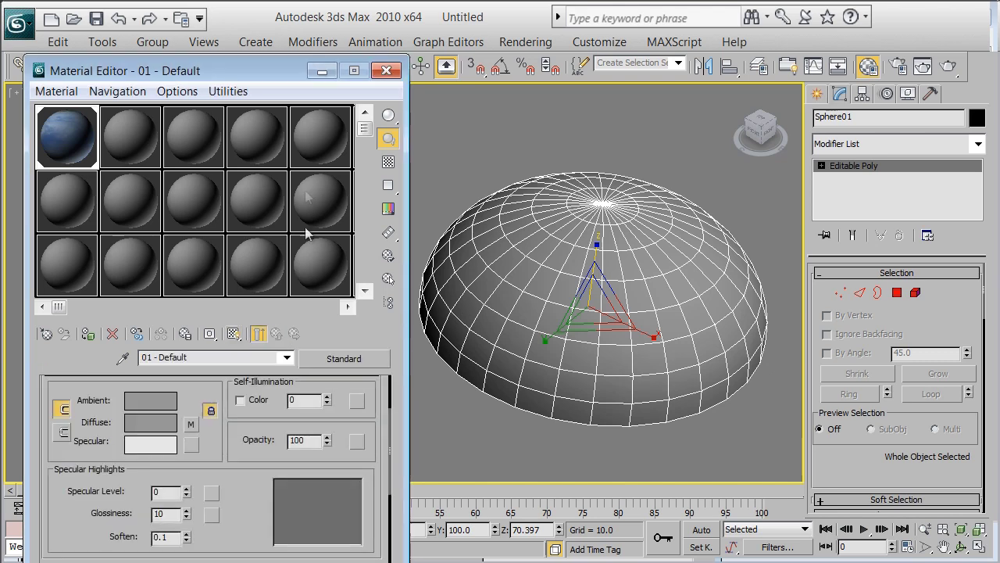
mouse_move(594, 188)
middle_down()
mouse_move(563, 208)
mouse_move(576, 190)
middle_up()
click(234, 336)
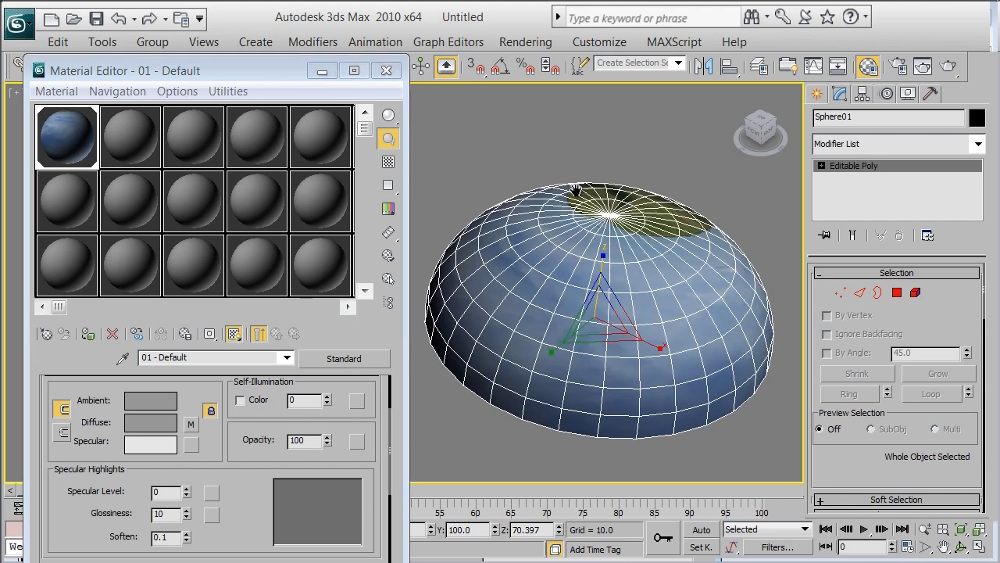
click(388, 72)
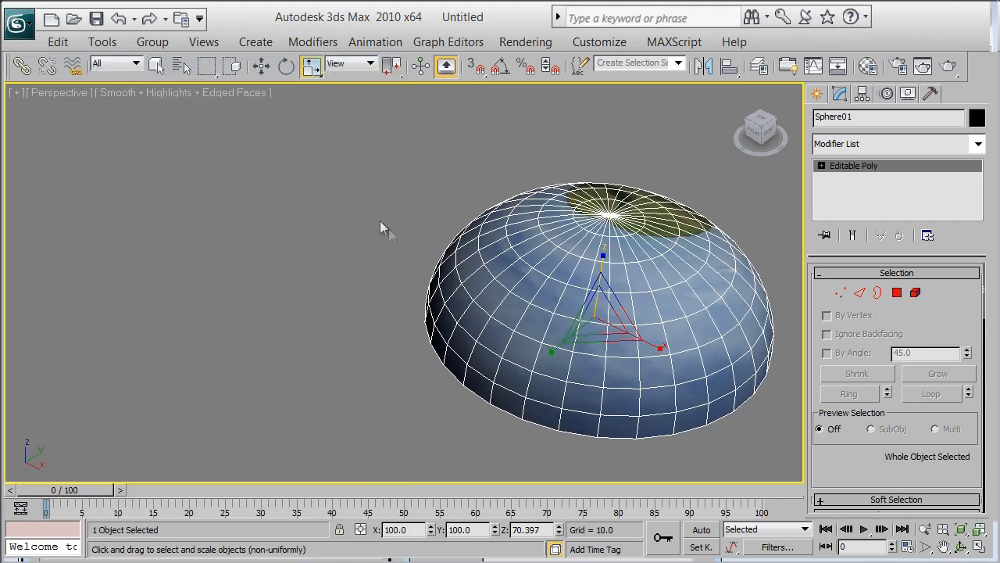
Add an Unwrap UVW modifier to the textured dome.
middle_drag(382, 226, 402, 163)
middle_drag(353, 279, 366, 253)
alt+middle_drag(365, 253, 427, 270)
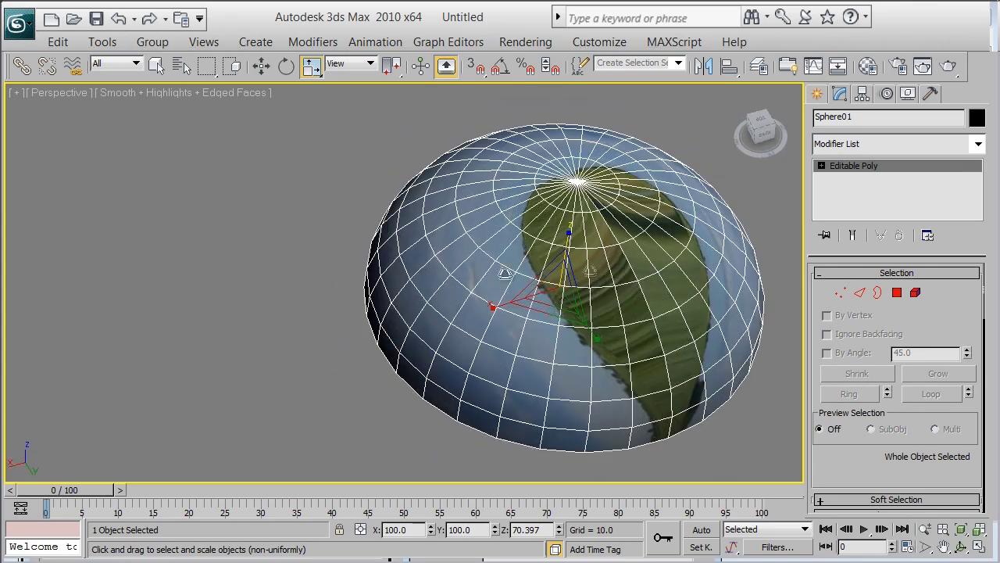
click(977, 144)
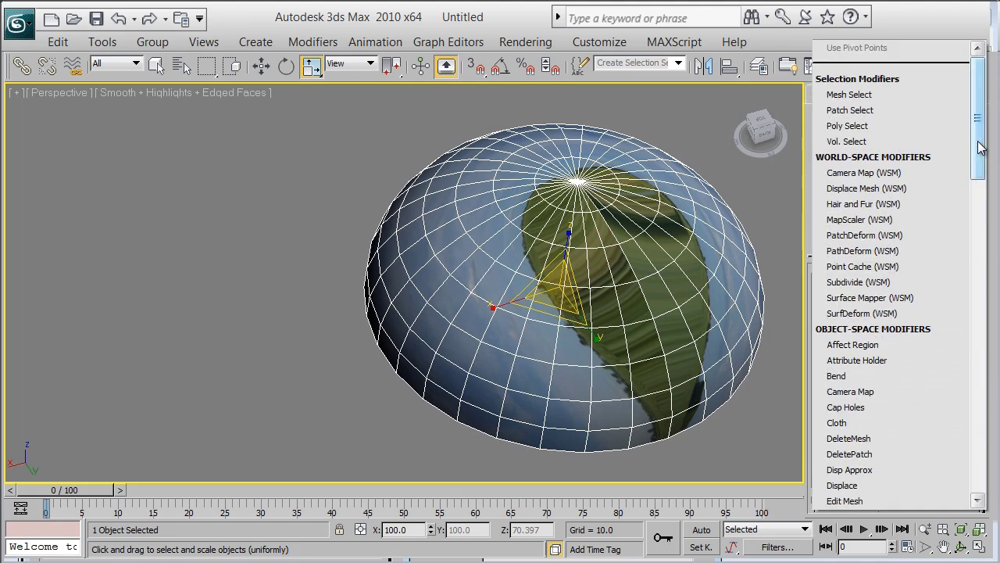
drag(983, 148, 984, 460)
click(917, 345)
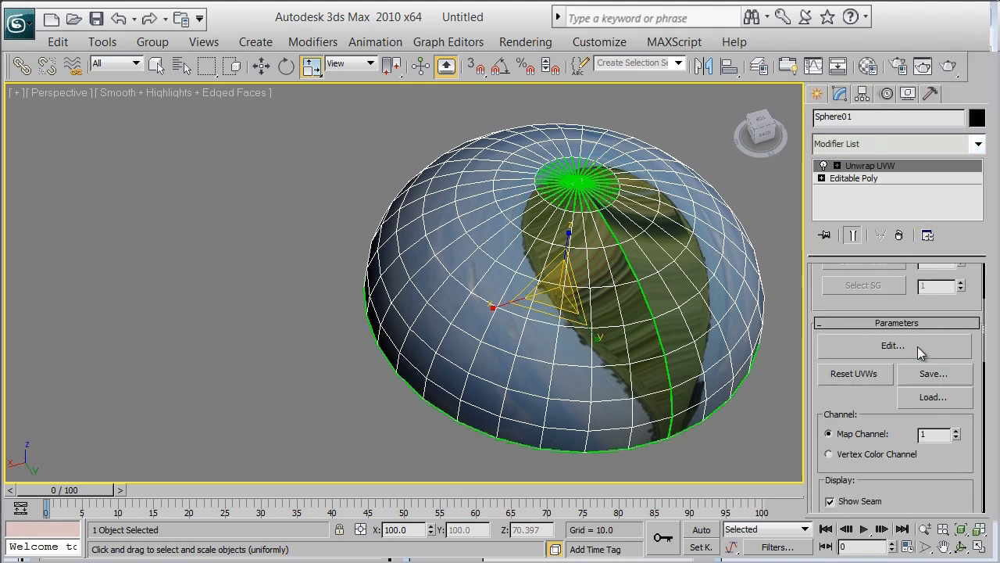
Compare the dome's texture mapping with the Sky_CLR.tga image in Photoshop and return to 3ds Max.
middle_drag(657, 243, 606, 235)
key(alt+Tab)
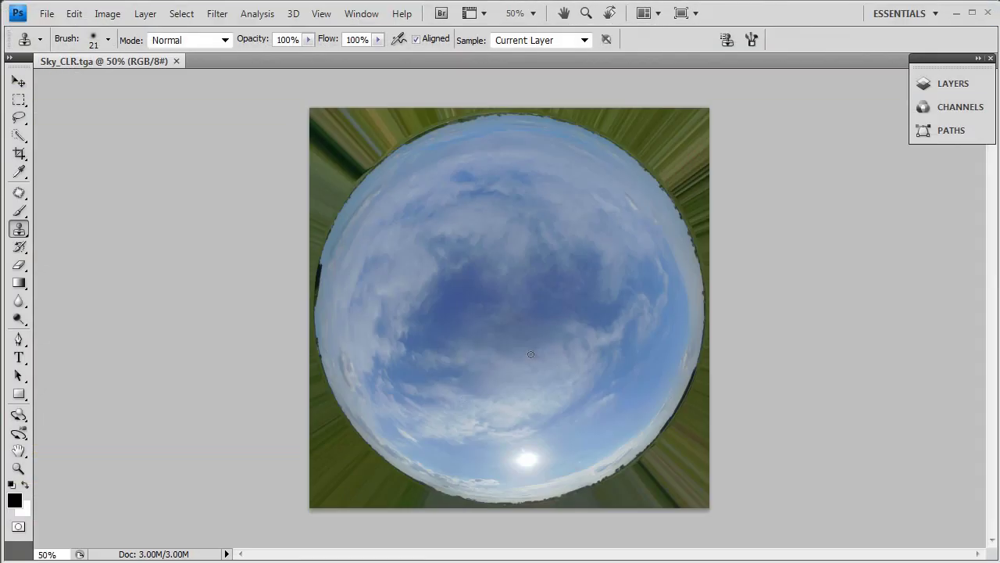
key(alt+Tab)
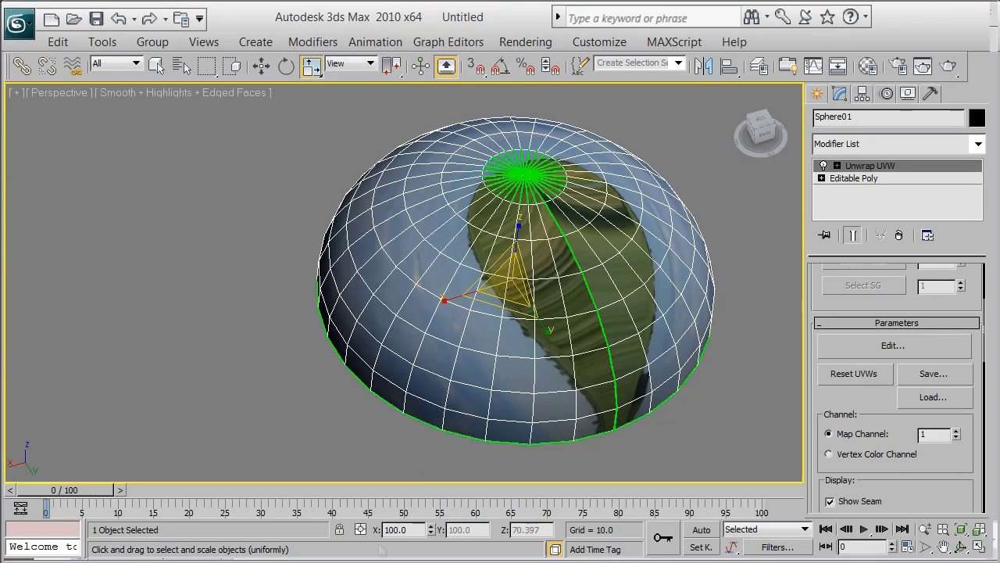
Enter the Face level of the Unwrap UVW modifier and select all faces of the dome.
middle_drag(669, 234, 712, 226)
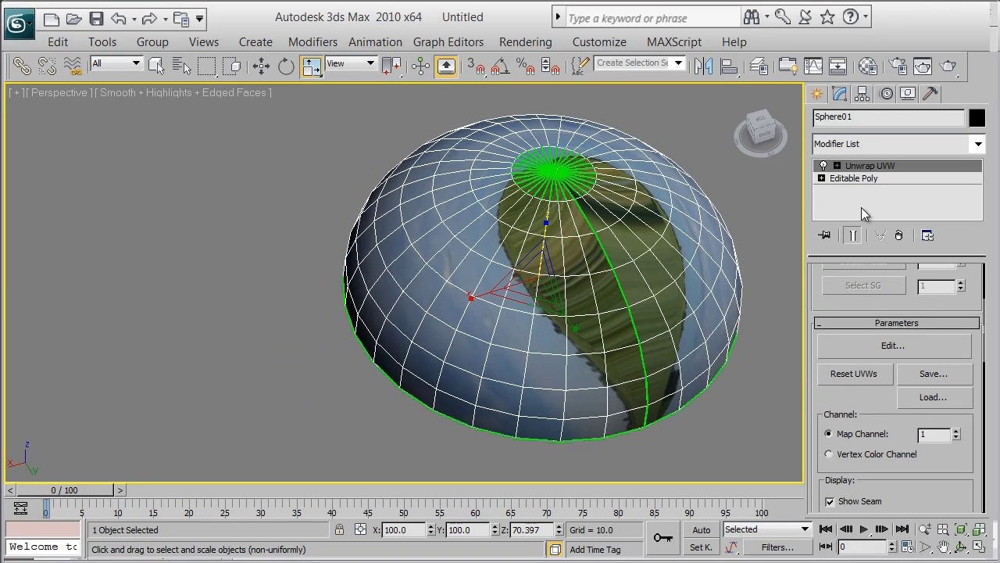
click(838, 166)
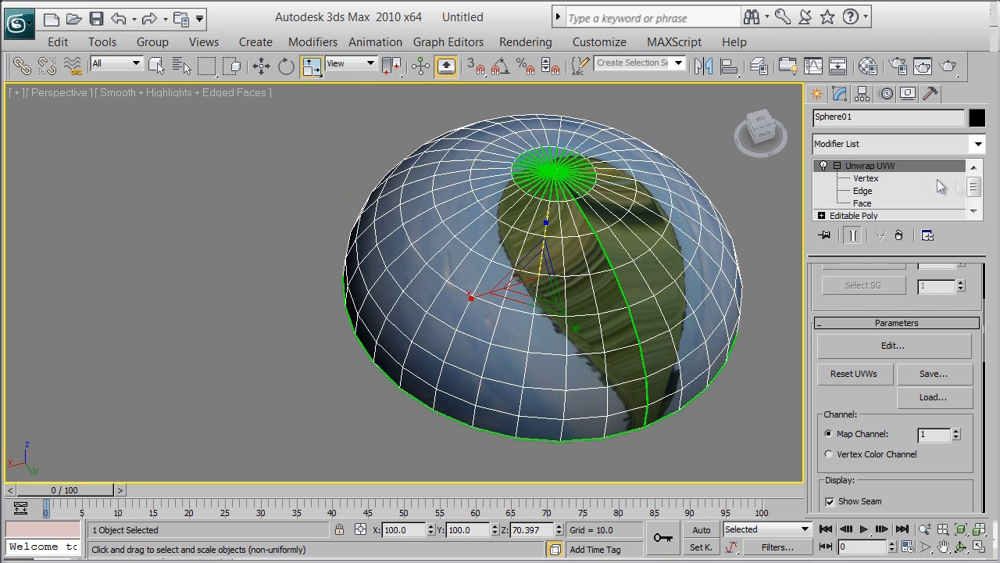
scroll(902, 202, down, 1)
scroll(903, 201, up, 1)
click(880, 202)
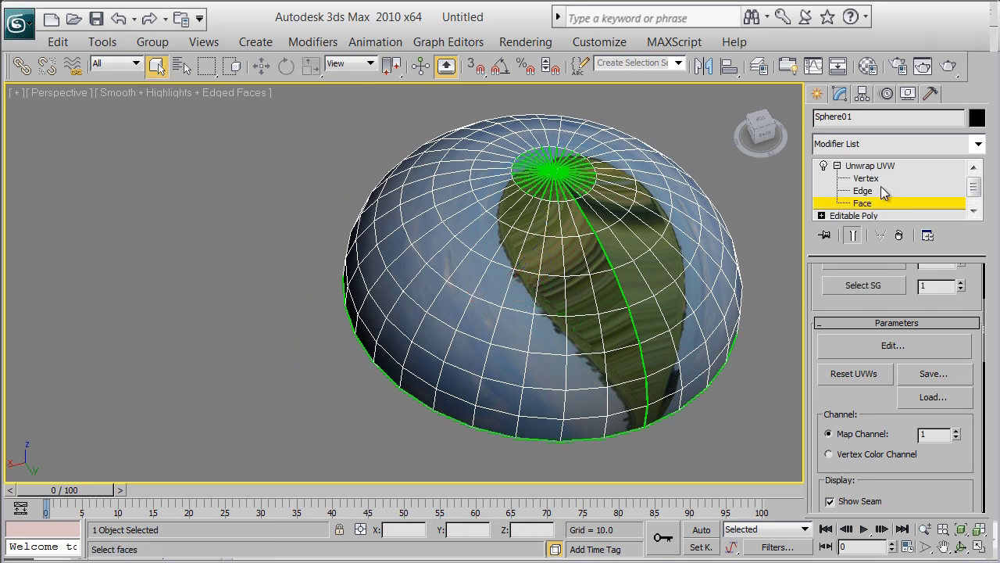
middle_drag(643, 211, 608, 223)
key(ctrl+a)
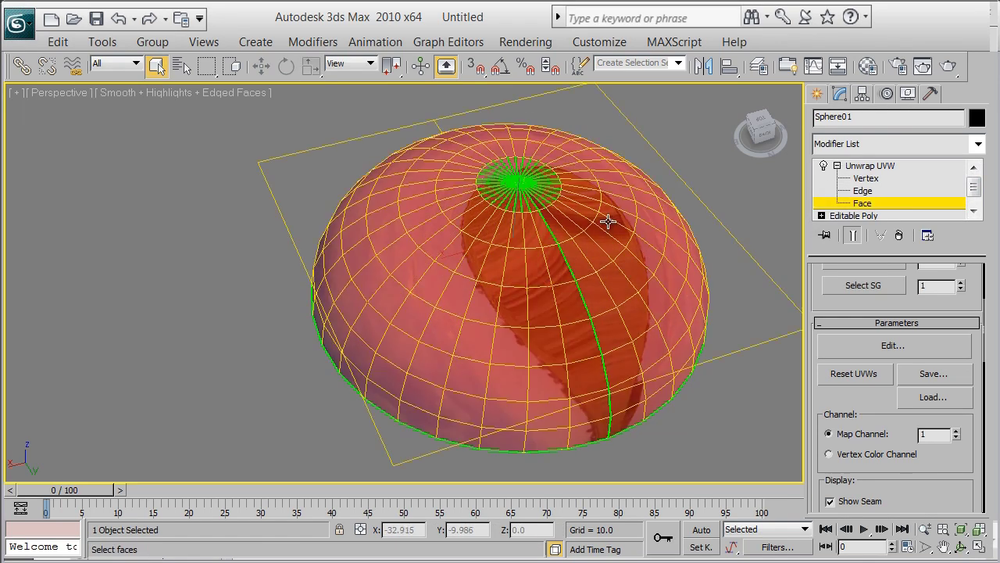
Apply a Quick Planar Map aligned to Z to the selected faces and leave the Face level.
drag(950, 464, 910, 304)
alt+middle_drag(617, 288, 574, 269)
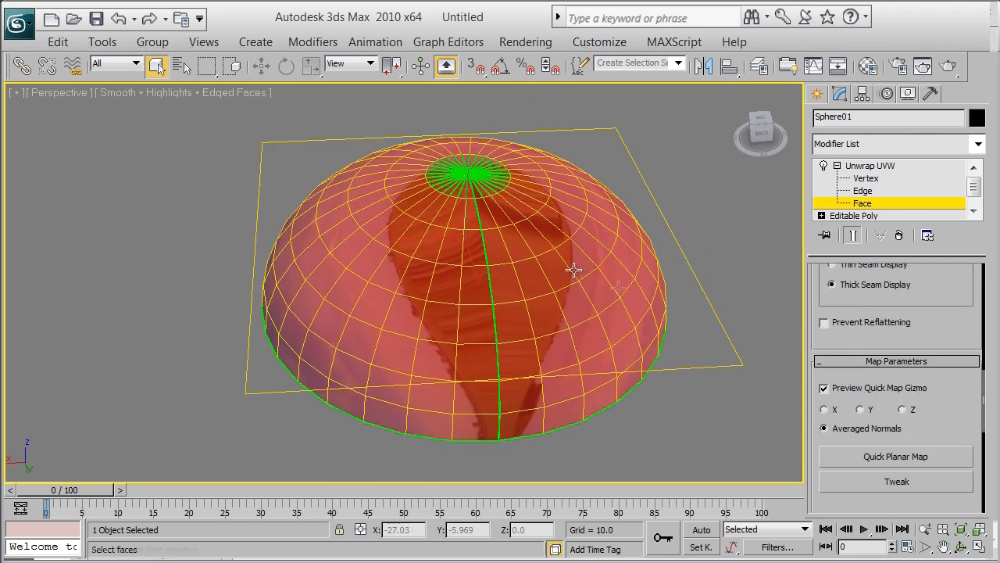
click(903, 409)
alt+middle_drag(641, 328, 578, 309)
click(892, 457)
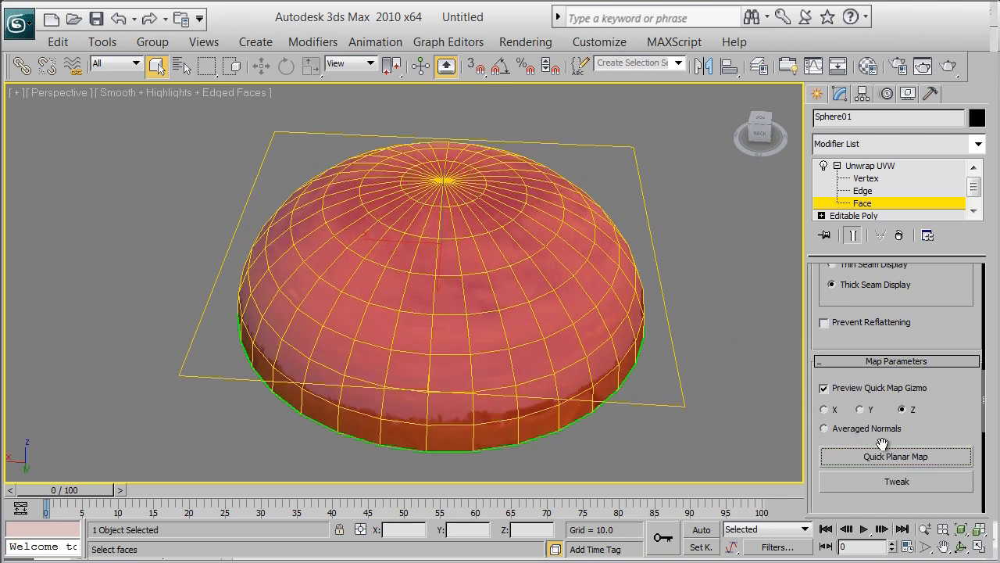
click(903, 204)
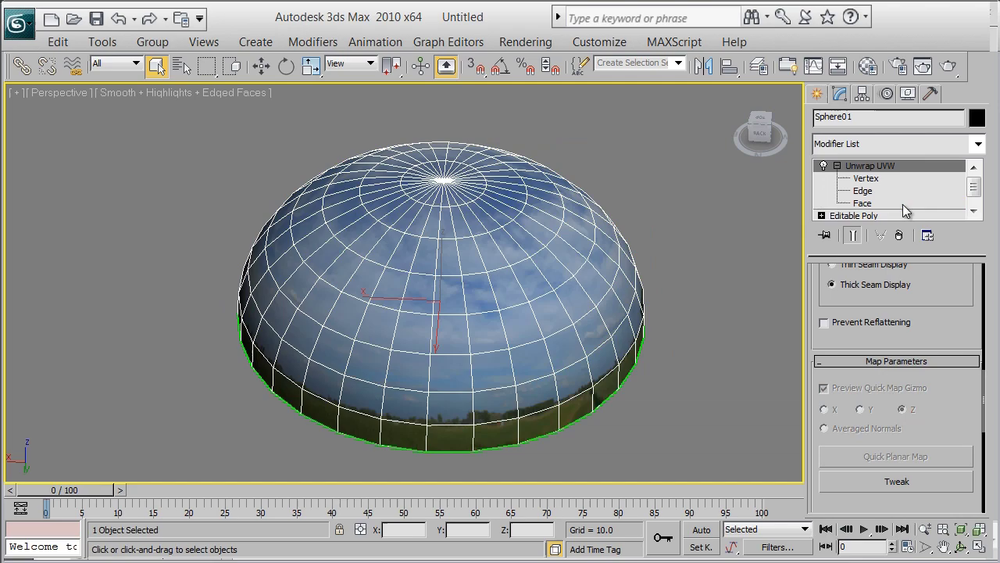
Deselect the dome, examine the planar-mapped sky texture from several sides, and select the dome again.
click(687, 201)
middle_drag(429, 275, 476, 258)
scroll(509, 313, up, 3)
middle_drag(509, 313, 530, 338)
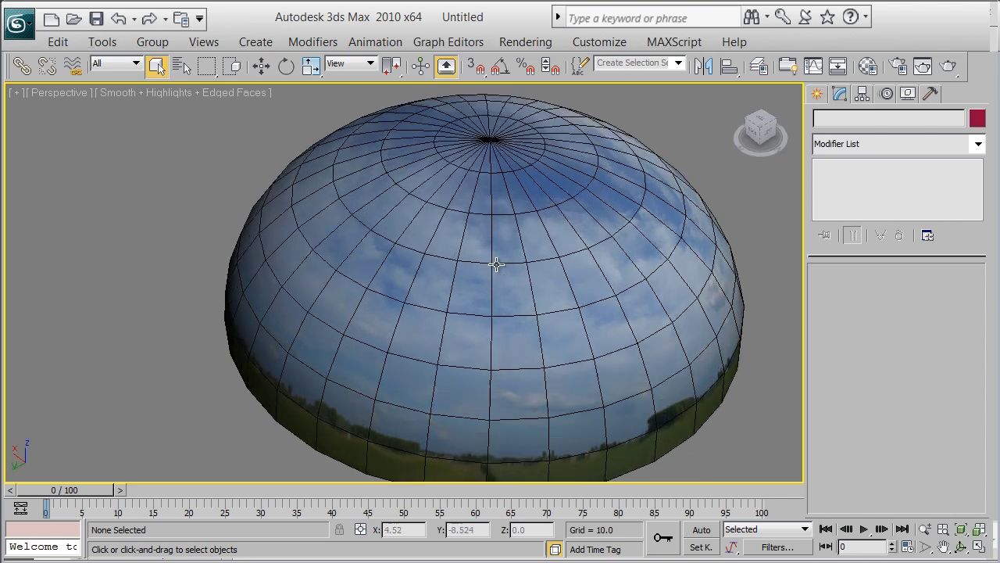
scroll(495, 271, down, 3)
middle_drag(495, 270, 625, 246)
click(681, 219)
middle_drag(682, 219, 658, 225)
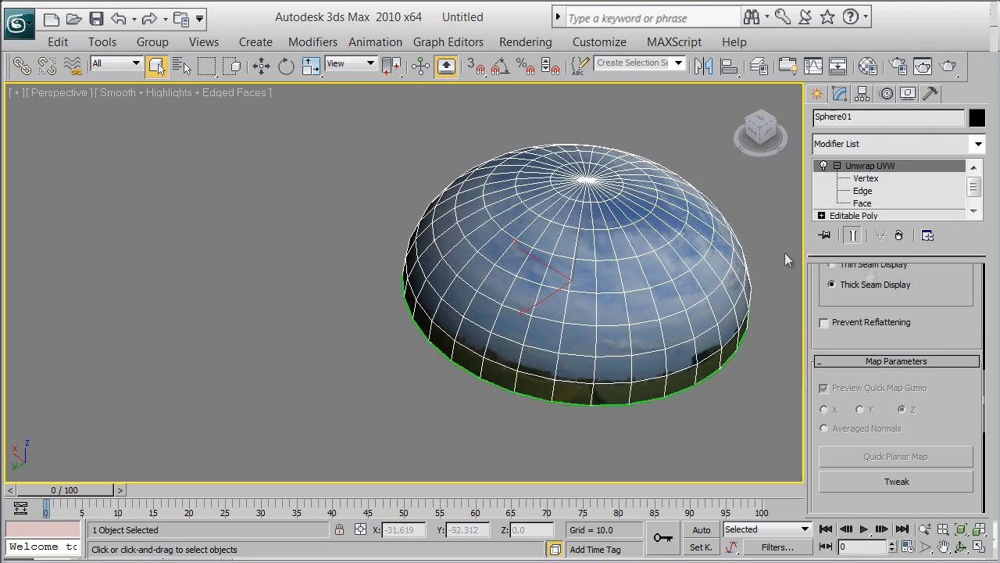
Open the dome's UVs in the UVW editor at the Vertex level and place the restored editor window beside the dome.
click(949, 321)
drag(976, 325, 977, 545)
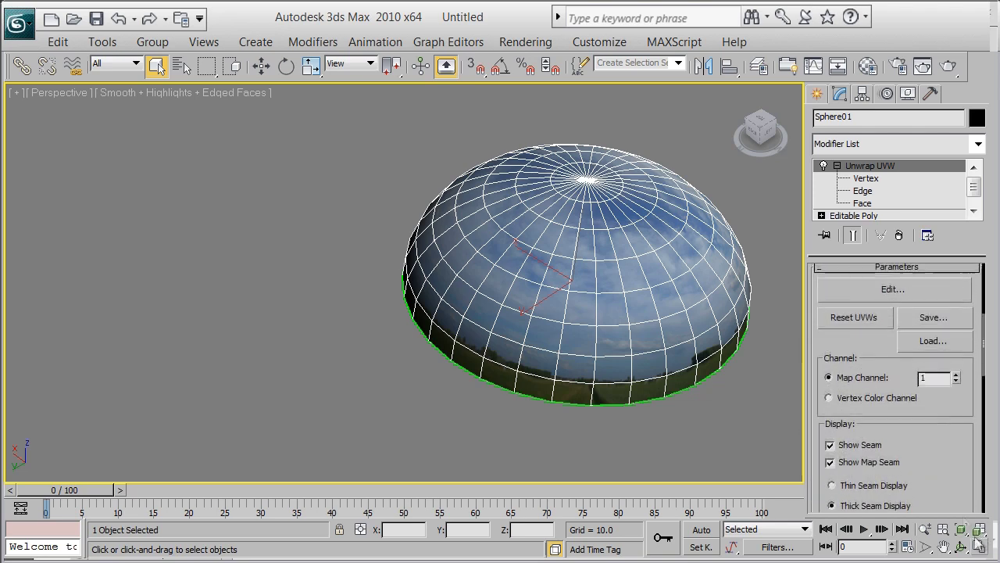
scroll(930, 391, up, 3)
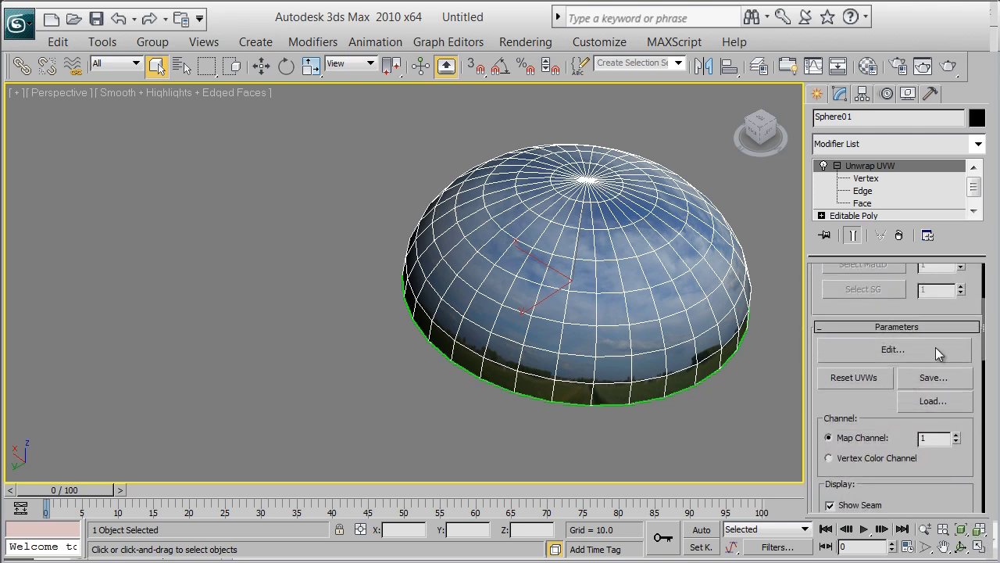
key(1)
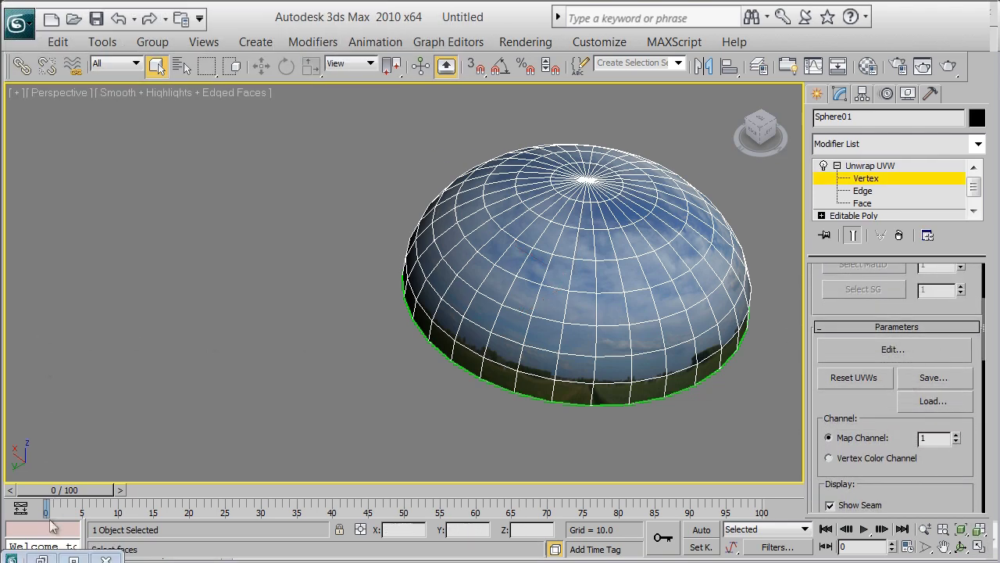
key(ctrl+e)
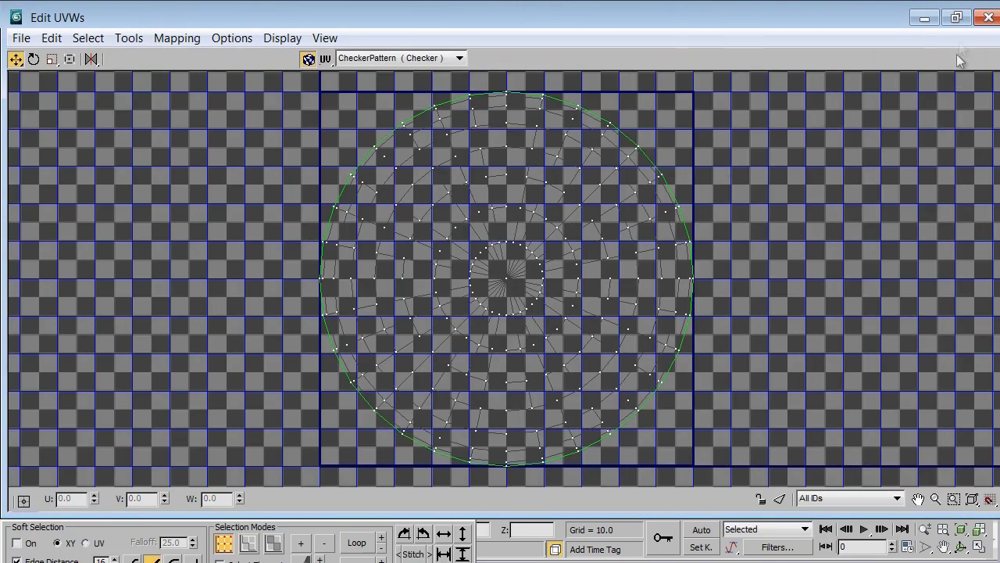
click(957, 17)
drag(344, 76, 348, 24)
alt+middle_drag(619, 226, 686, 236)
middle_drag(674, 223, 645, 191)
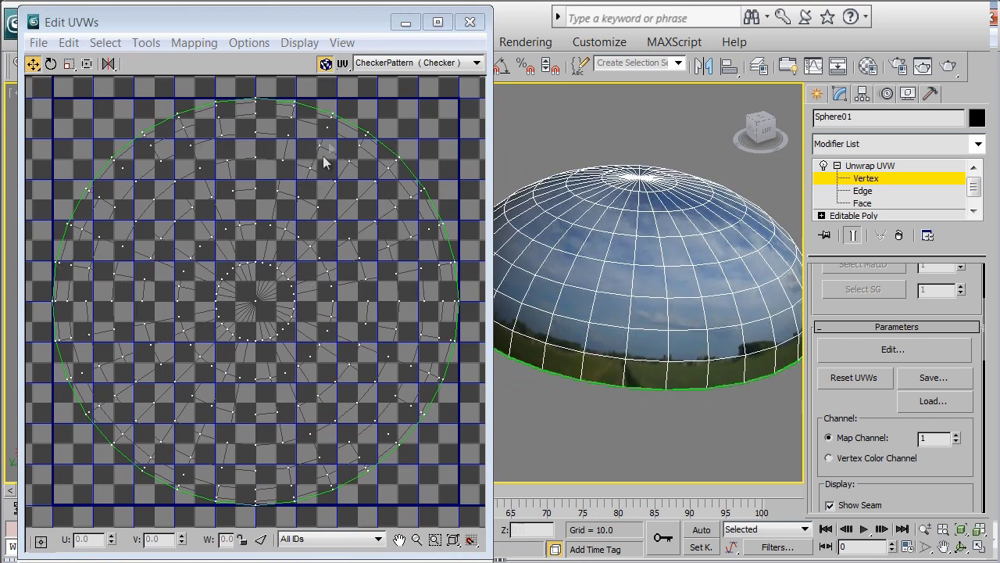
middle_drag(655, 223, 644, 244)
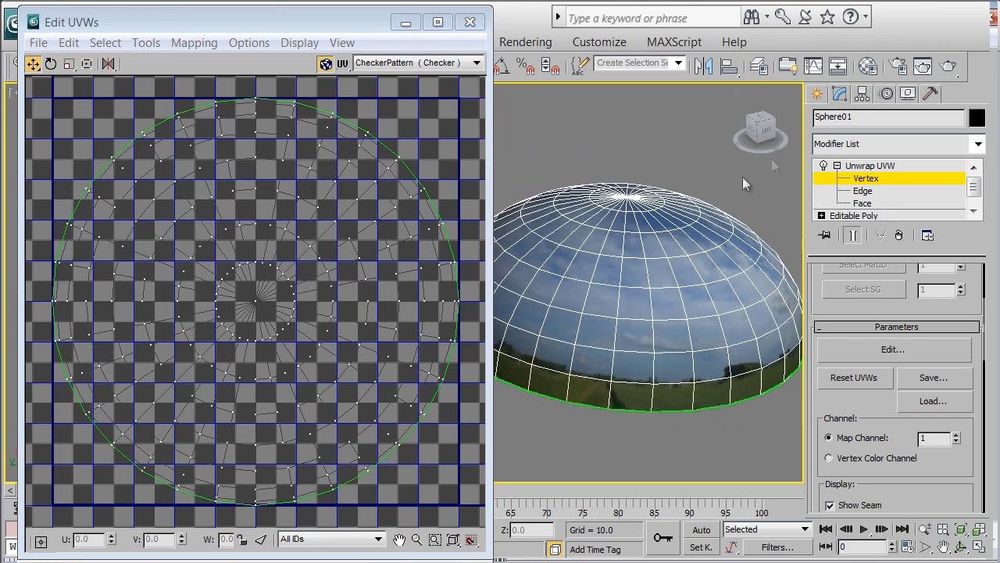
Change the dome's object color to white so its UV wireframe contrasts with the checker background.
click(977, 118)
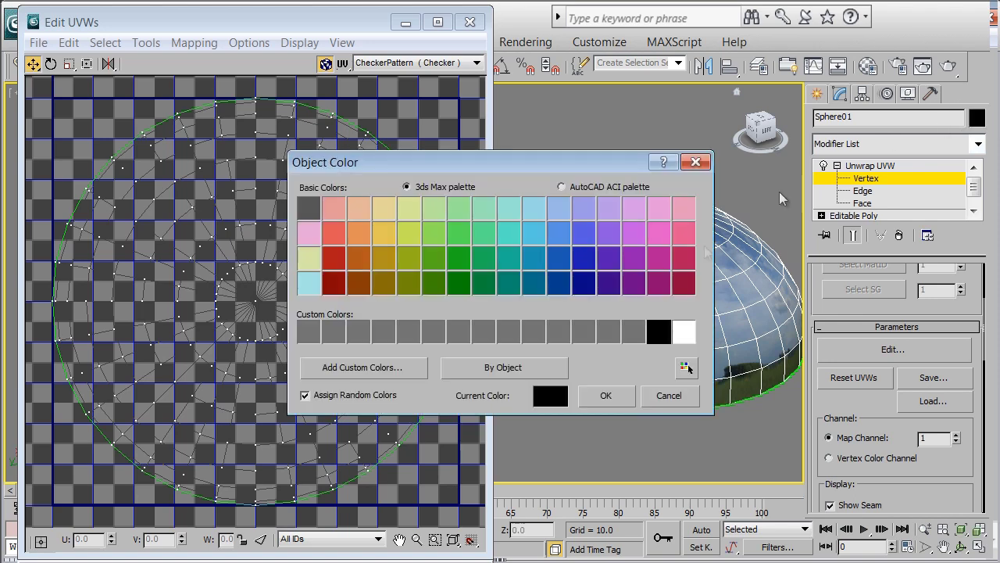
click(683, 332)
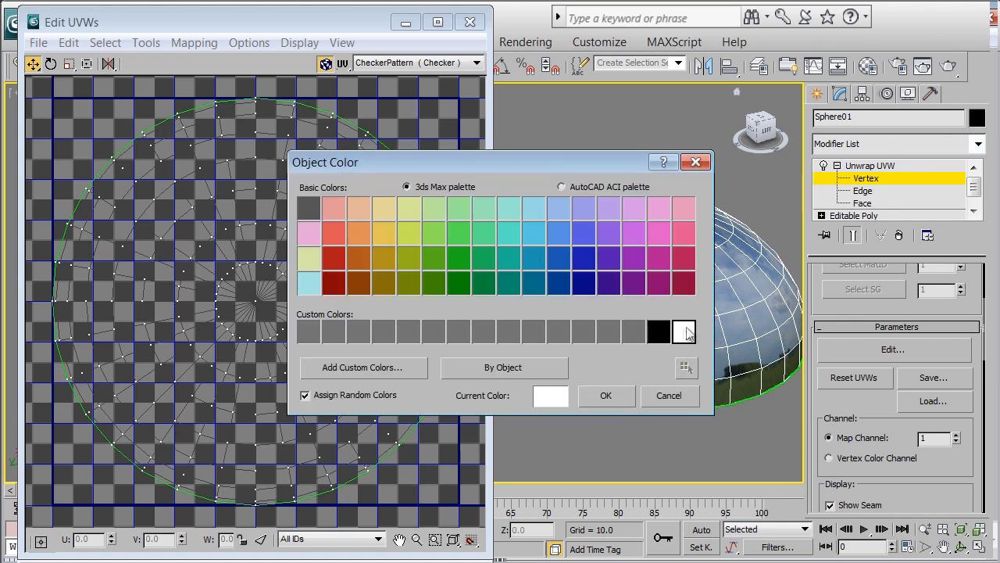
click(605, 395)
middle_drag(278, 224, 307, 224)
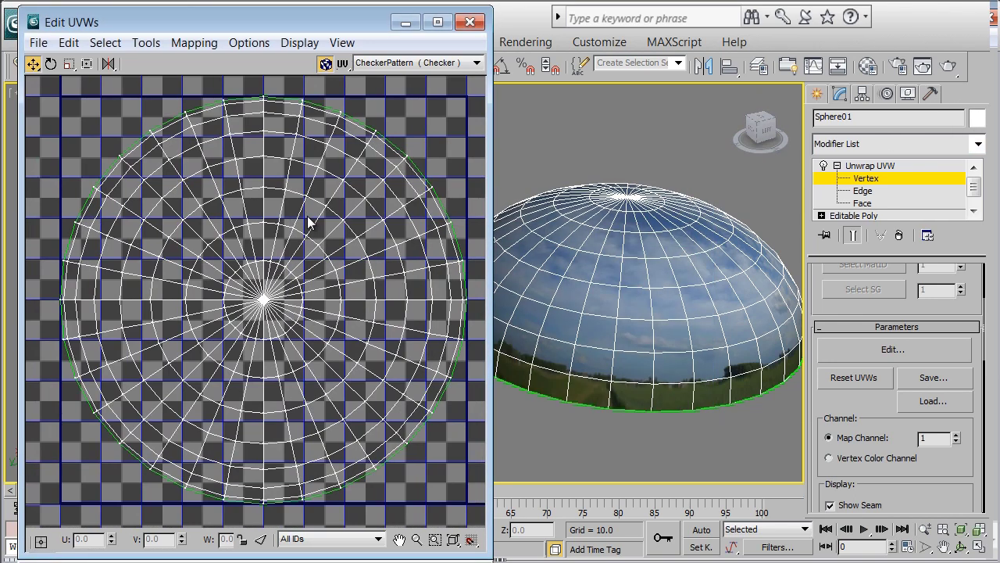
Return to the Face level with the dome's faces selected and open the Relax Tool, placing it beside the UV editor.
click(928, 203)
middle_drag(311, 136, 282, 148)
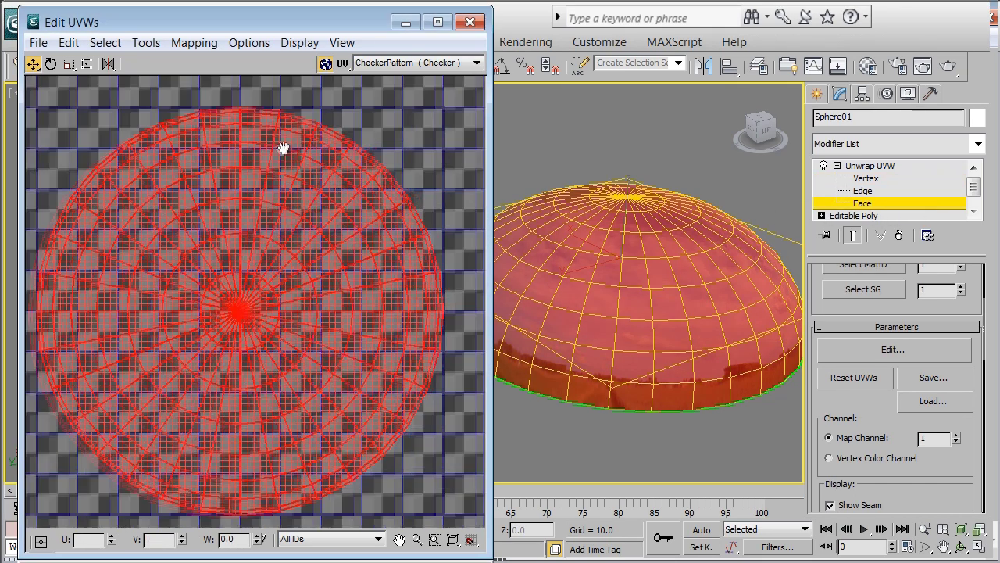
scroll(283, 157, down, 2)
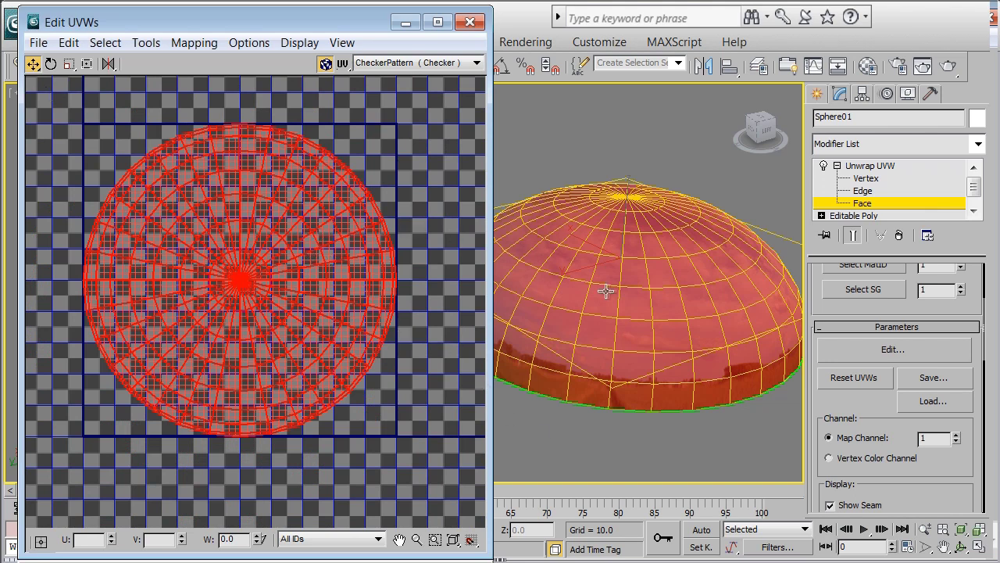
alt+middle_drag(623, 287, 622, 248)
mouse_move(671, 294)
middle_down()
mouse_move(679, 318)
mouse_move(683, 301)
mouse_move(669, 364)
mouse_move(593, 292)
middle_up()
scroll(670, 363, up, 3)
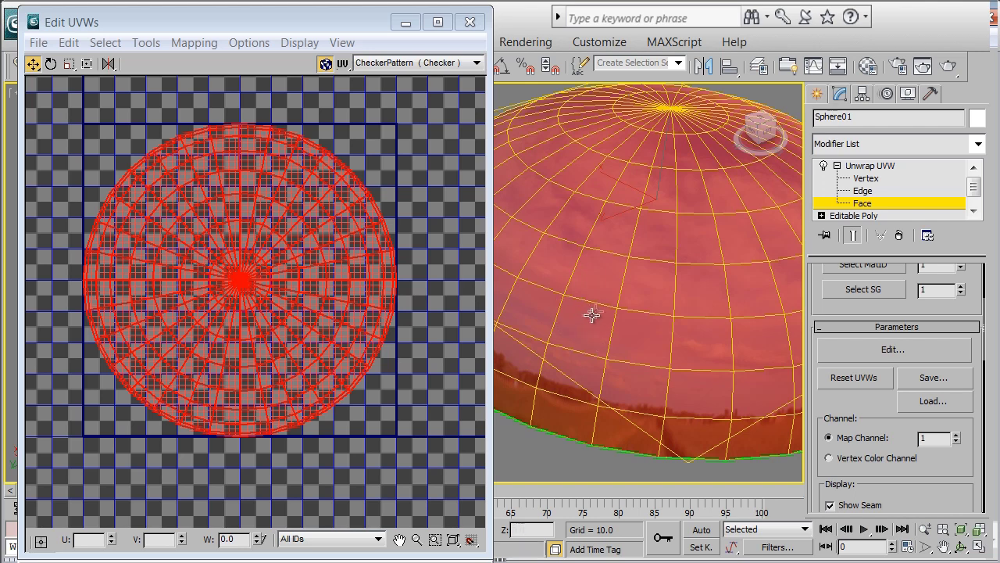
alt+middle_drag(592, 314, 607, 301)
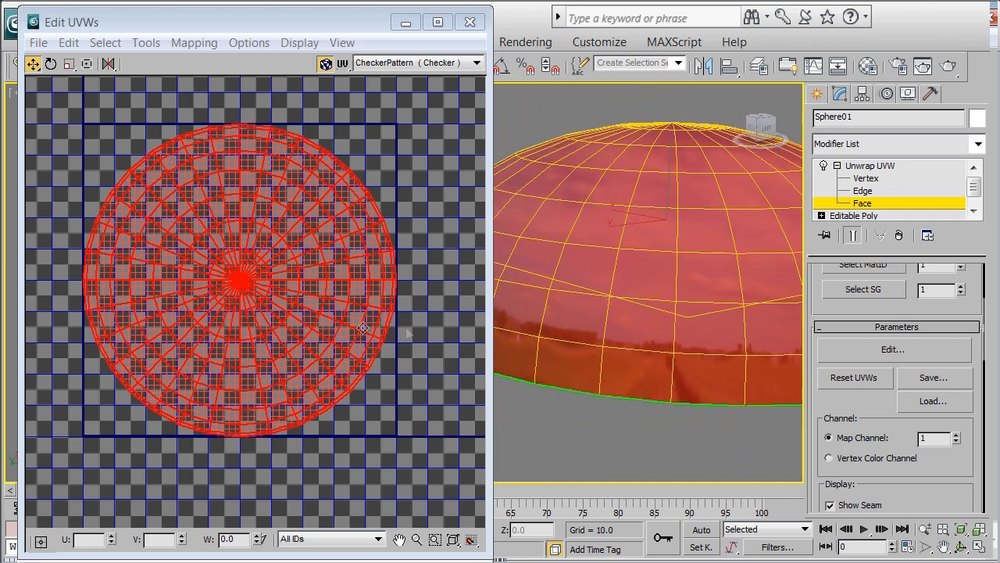
click(212, 15)
click(146, 43)
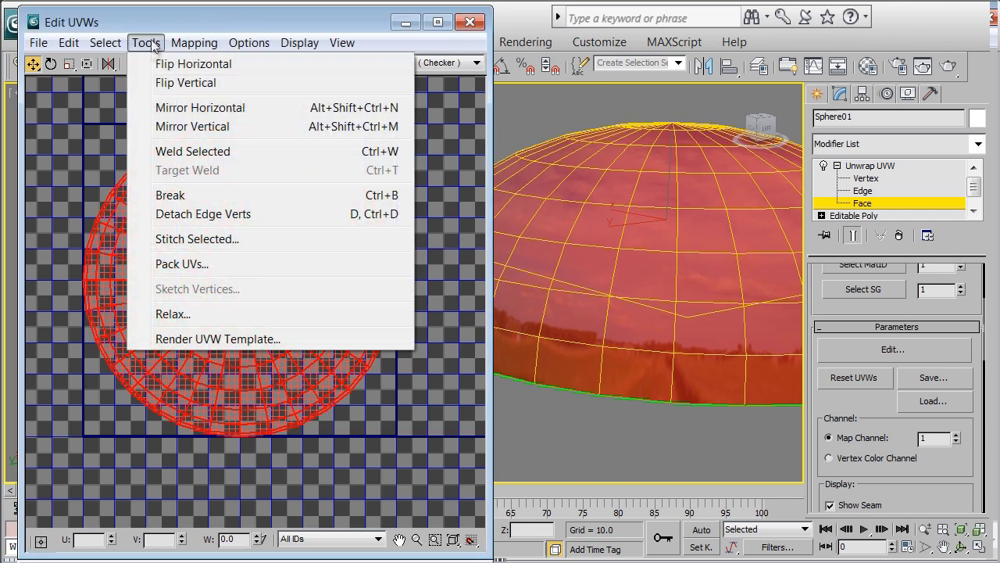
click(215, 313)
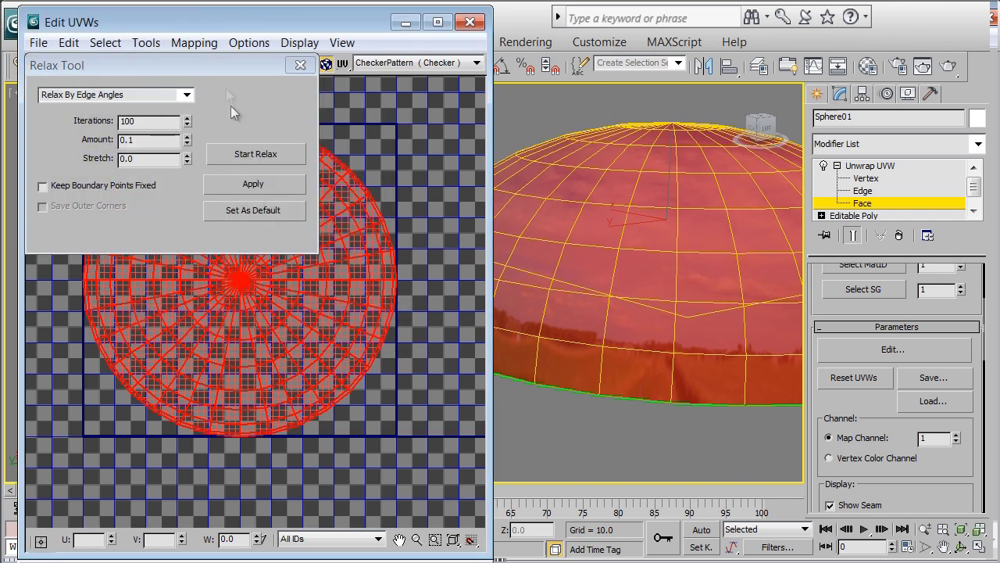
drag(219, 64, 698, 21)
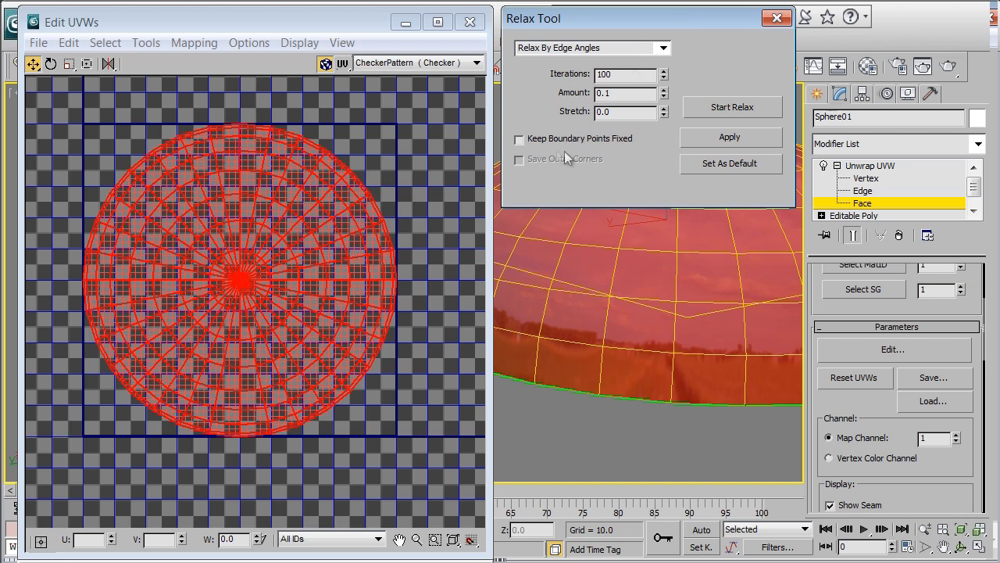
Relax the dome's UVs three times by edge angles with boundary points kept fixed, using 100 iterations and amount 0.1.
click(517, 139)
alt+middle_drag(603, 313, 561, 365)
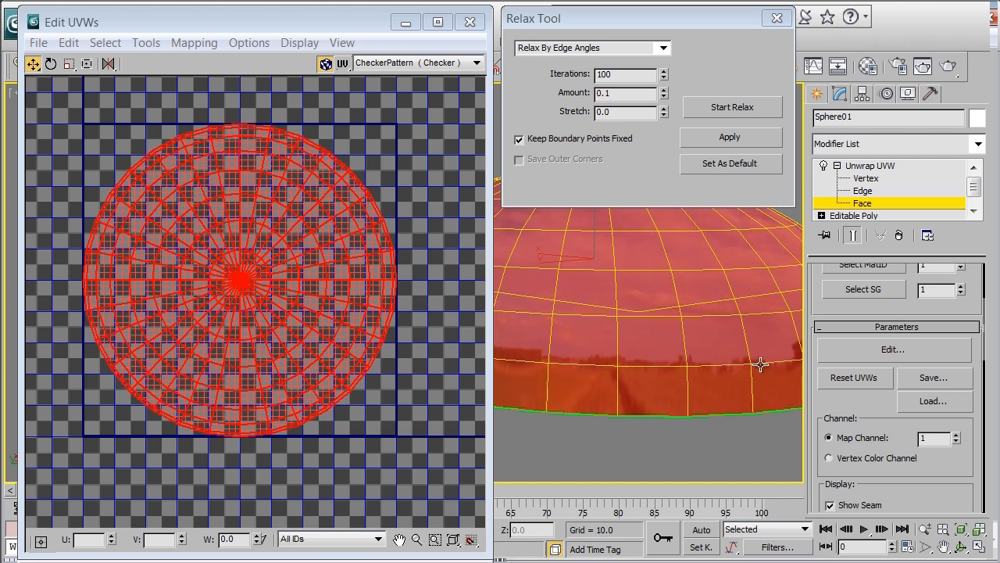
click(768, 138)
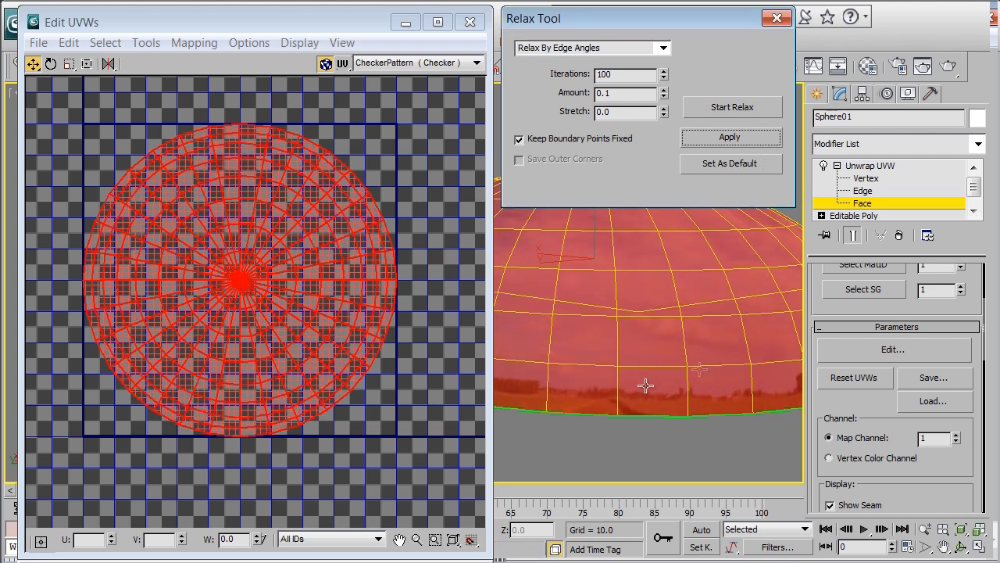
click(753, 138)
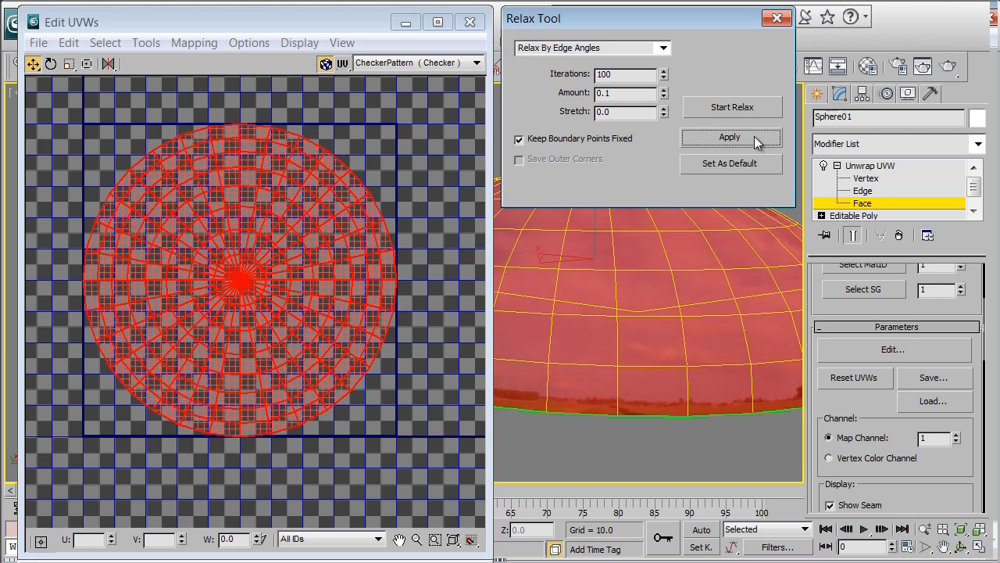
click(754, 135)
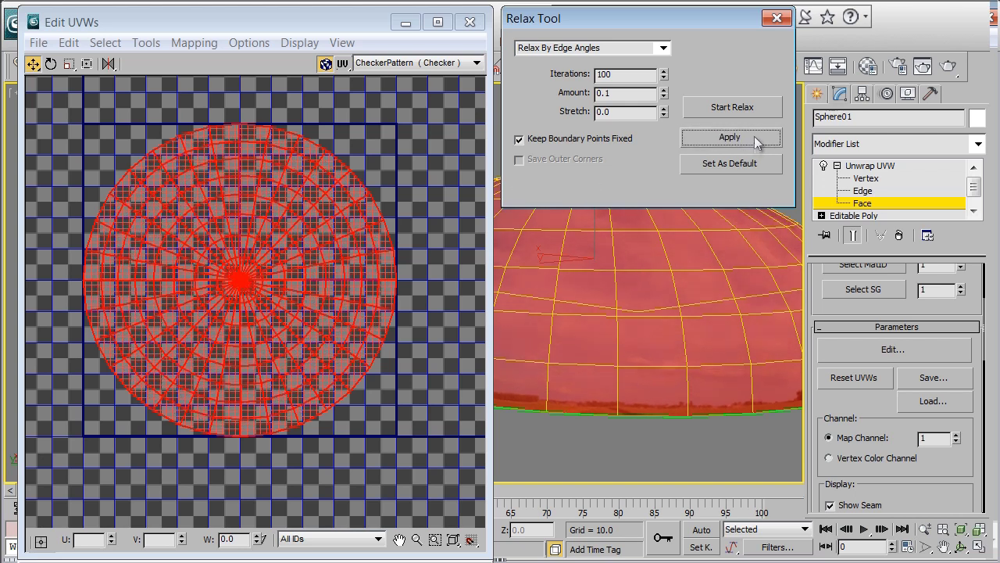
middle_drag(603, 352, 706, 373)
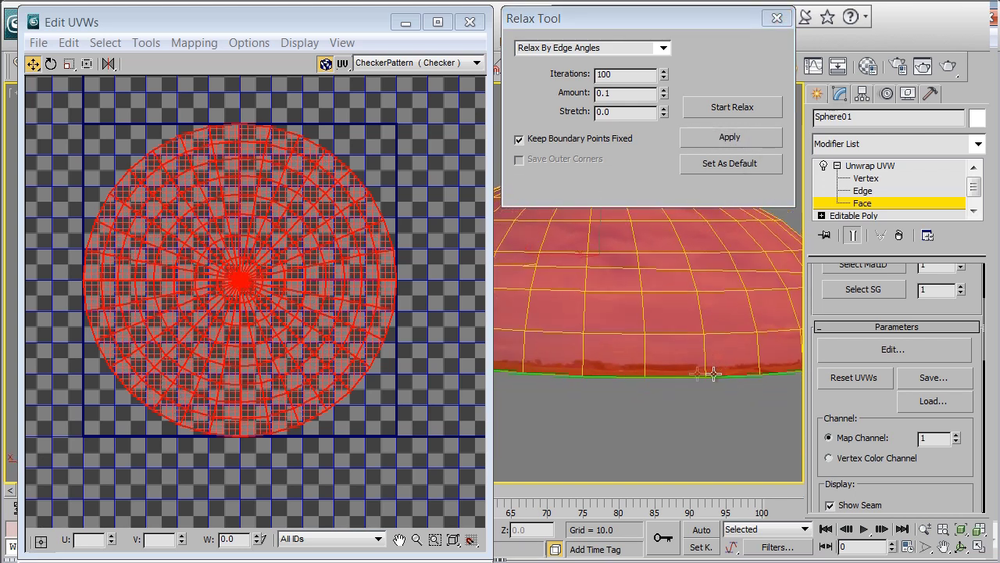
mouse_move(601, 335)
alt+middle_down()
mouse_move(574, 321)
mouse_move(743, 328)
mouse_move(585, 319)
mouse_move(636, 359)
mouse_move(653, 358)
mouse_move(625, 368)
mouse_move(604, 274)
mouse_move(658, 325)
mouse_move(619, 316)
mouse_move(603, 347)
alt+middle_up()
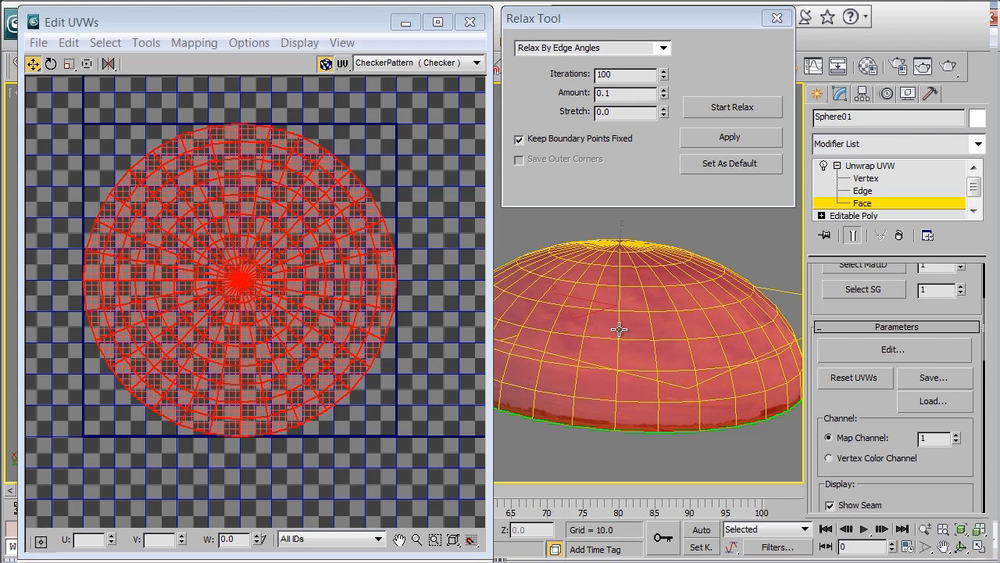
scroll(625, 324, up, 5)
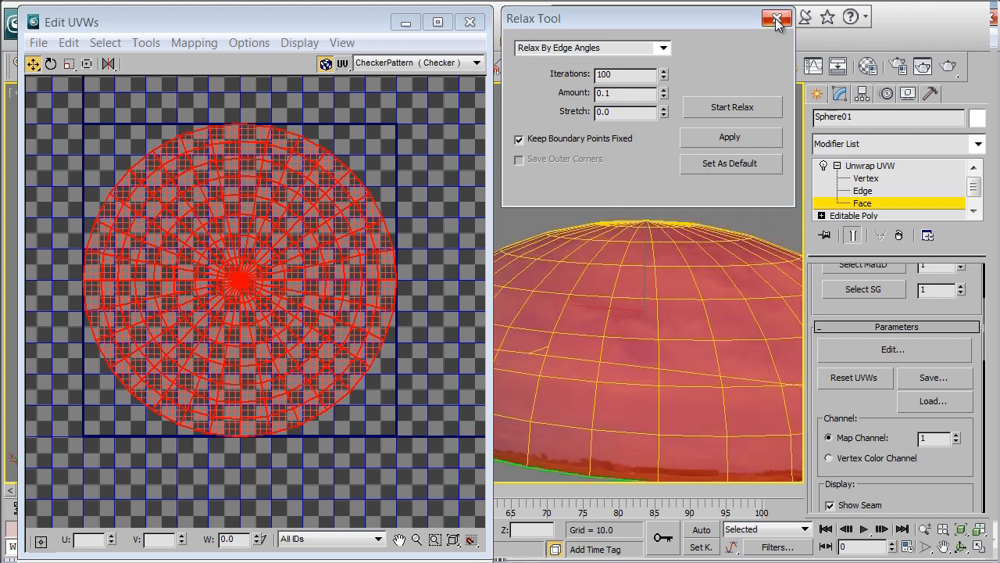
Close the Relax Tool and the Edit UVWs window.
click(777, 20)
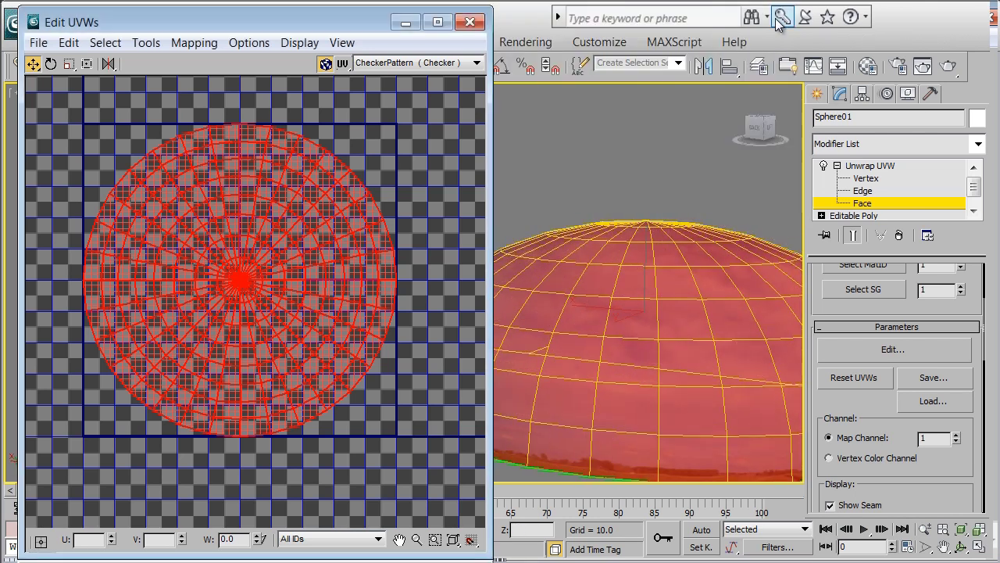
click(470, 22)
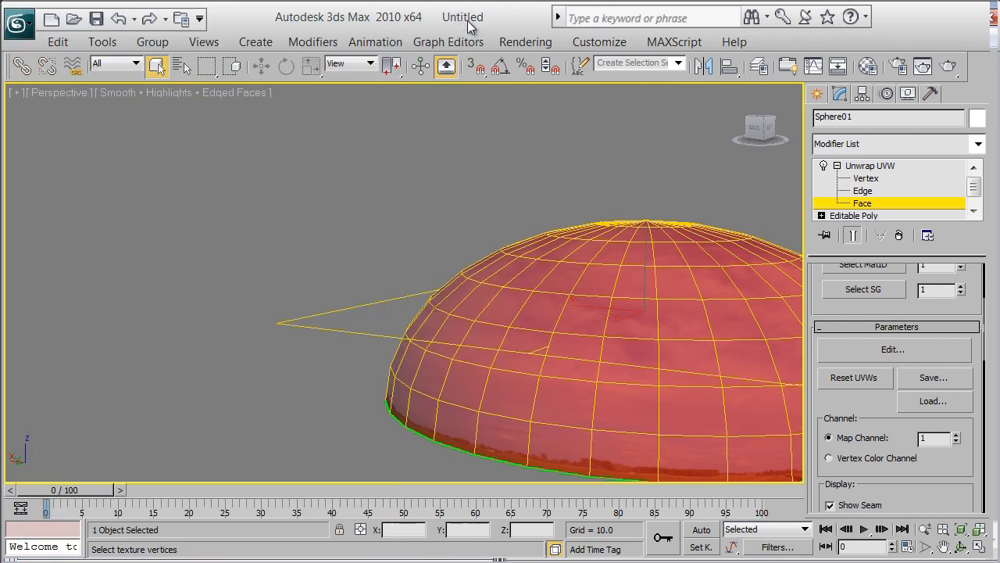
middle_drag(504, 274, 403, 253)
mouse_move(403, 254)
alt+middle_down()
mouse_move(402, 225)
mouse_move(403, 252)
alt+middle_up()
Leave the Unwrap UVW face level and collapse the dome's entire modifier stack to Editable Poly.
click(890, 165)
right_click(903, 165)
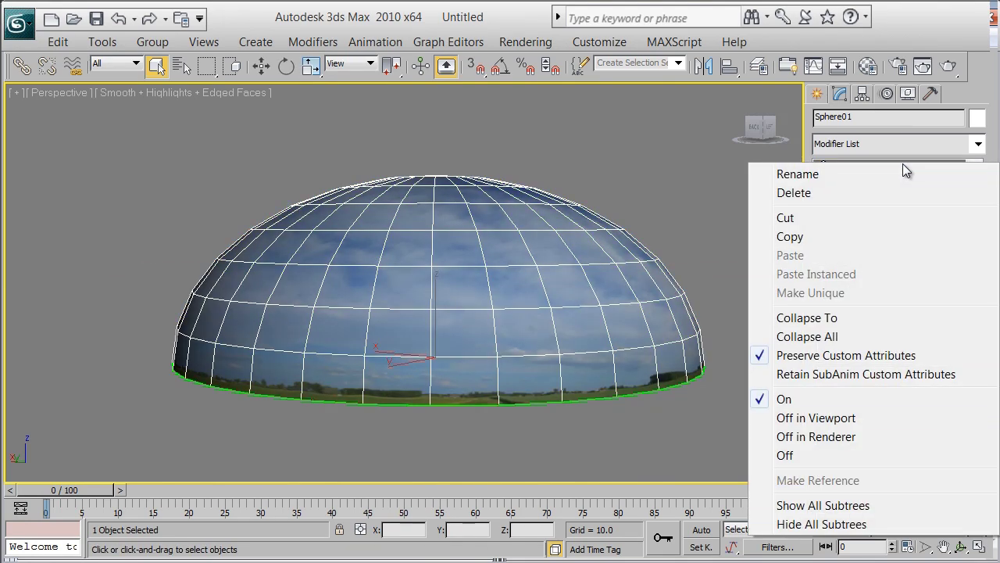
click(876, 336)
click(599, 348)
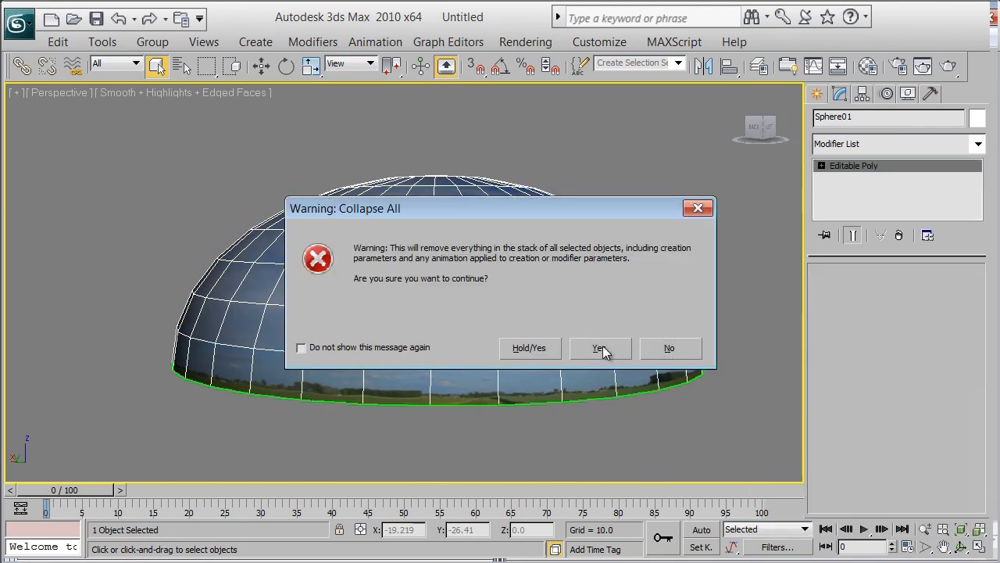
Select all of the dome's polygons, flip their normals so the sky faces inward, and clear the polygon selection.
mouse_move(521, 262)
alt+middle_down()
mouse_move(536, 239)
mouse_move(692, 239)
mouse_move(640, 235)
mouse_move(425, 263)
mouse_move(461, 227)
mouse_move(483, 293)
mouse_move(523, 258)
mouse_move(502, 275)
mouse_move(509, 263)
alt+middle_up()
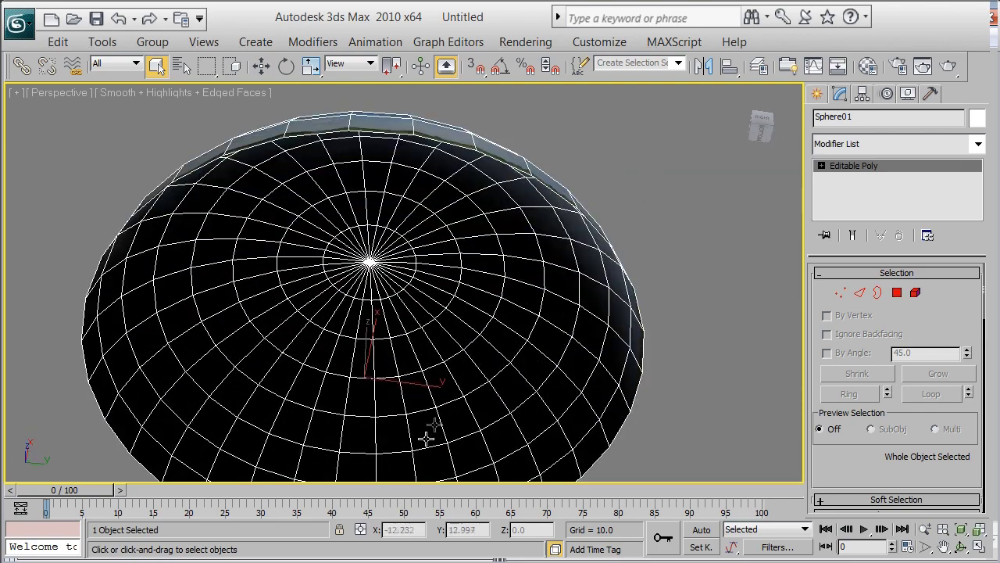
alt+middle_drag(450, 296, 386, 380)
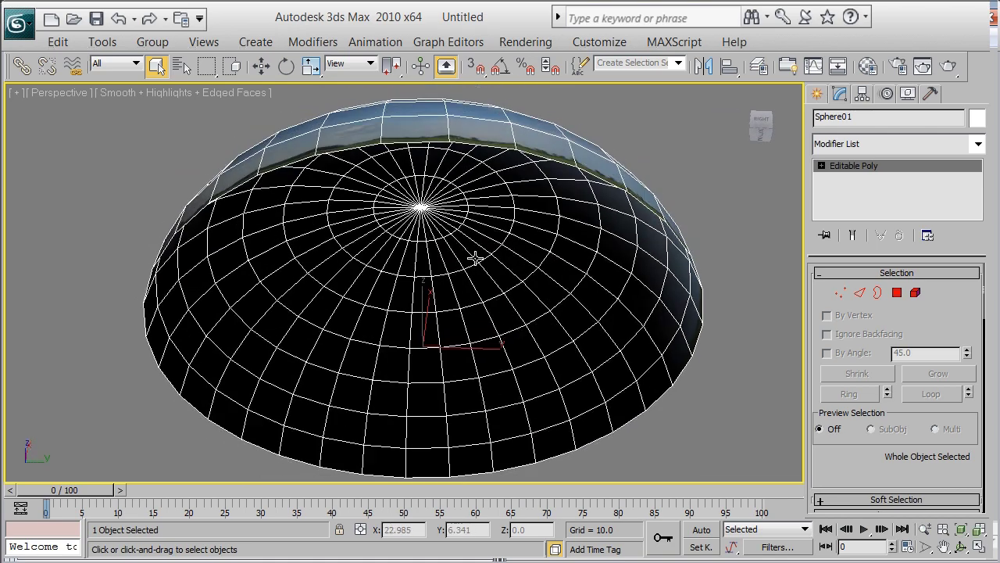
alt+middle_drag(475, 258, 464, 282)
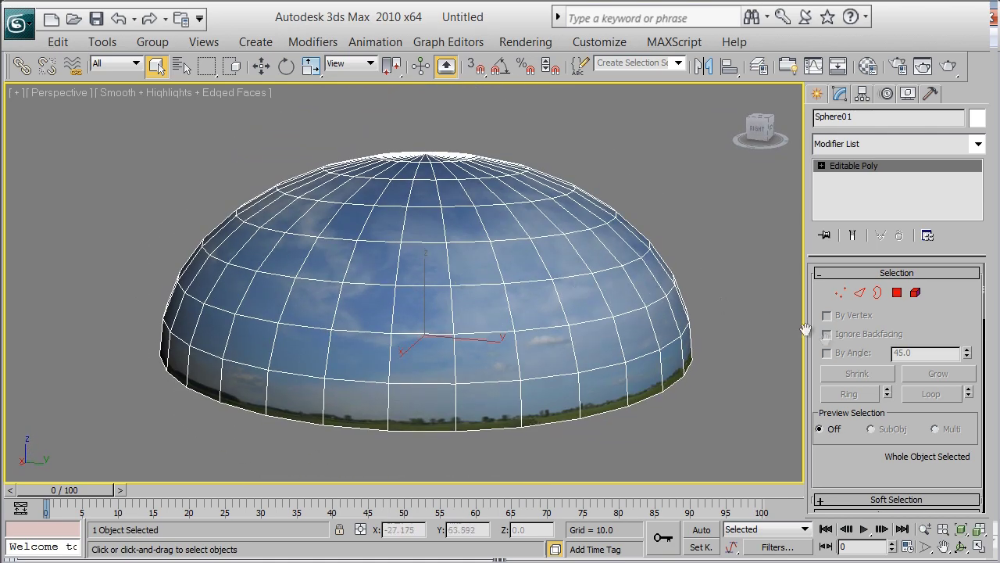
click(897, 292)
key(ctrl+a)
alt+middle_drag(617, 266, 583, 259)
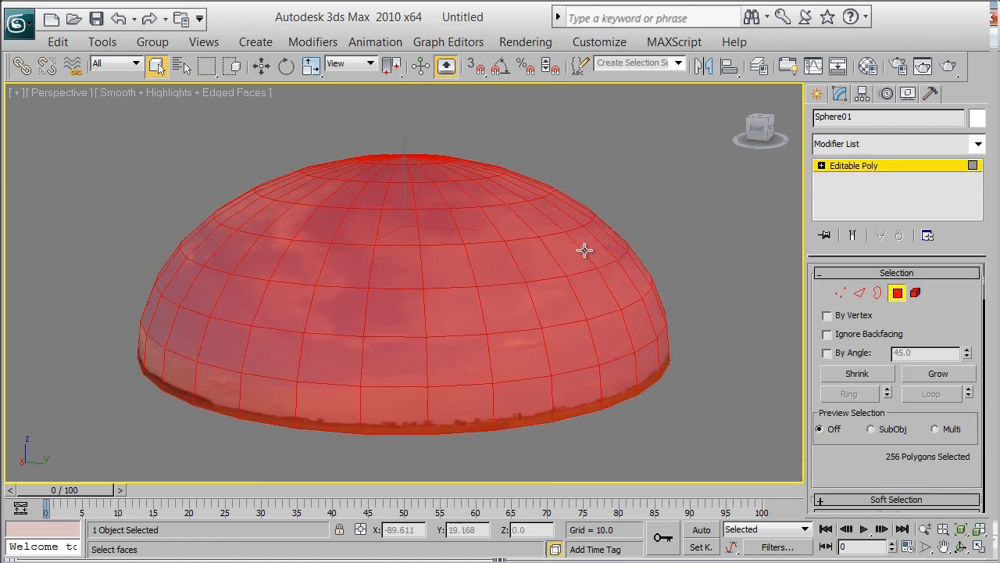
scroll(945, 323, down, 5)
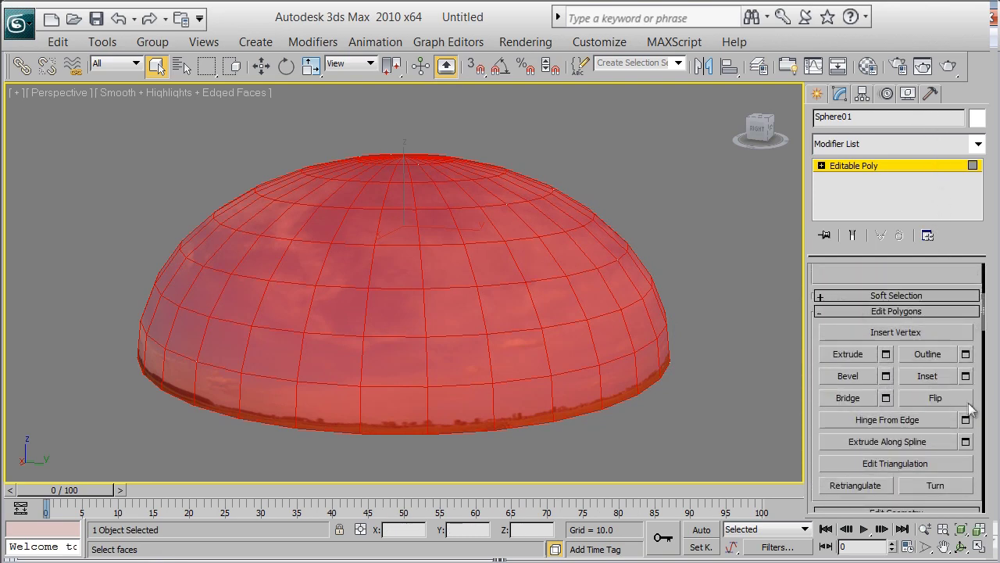
click(935, 398)
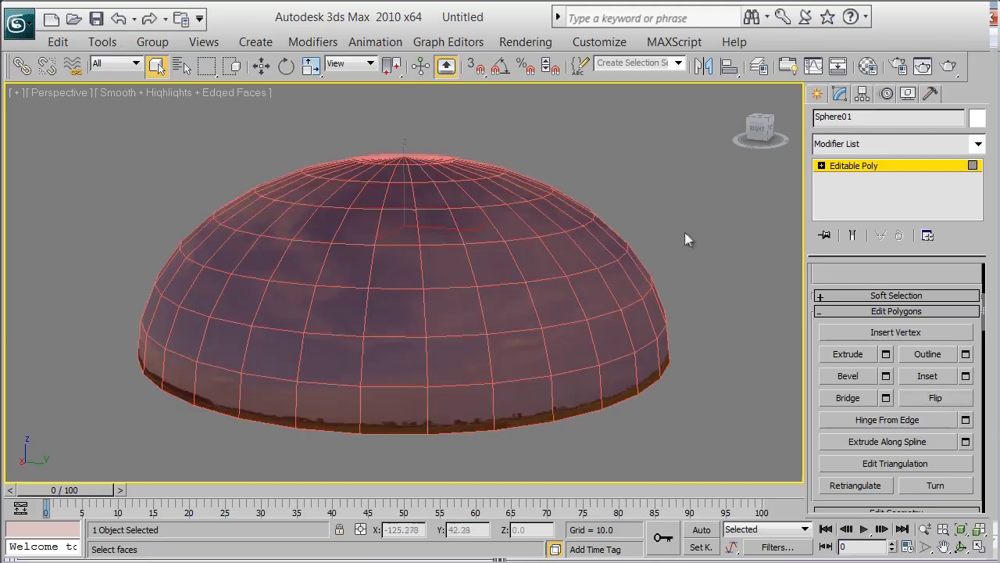
click(684, 232)
Examine the sky texture on the dome's inner surface, following the horizon around the rim.
alt+middle_drag(406, 286, 693, 232)
scroll(458, 286, up, 6)
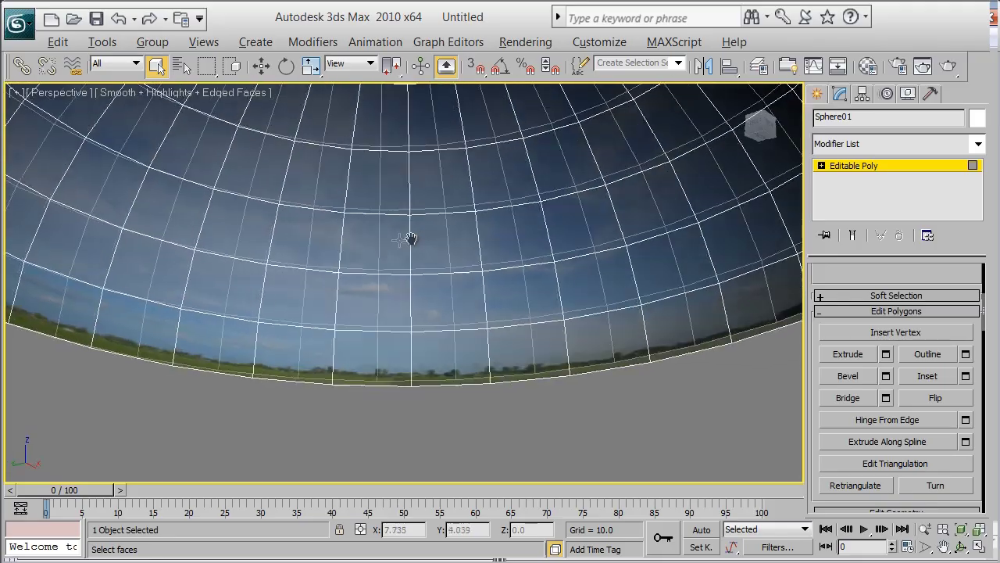
alt+middle_drag(410, 239, 319, 322)
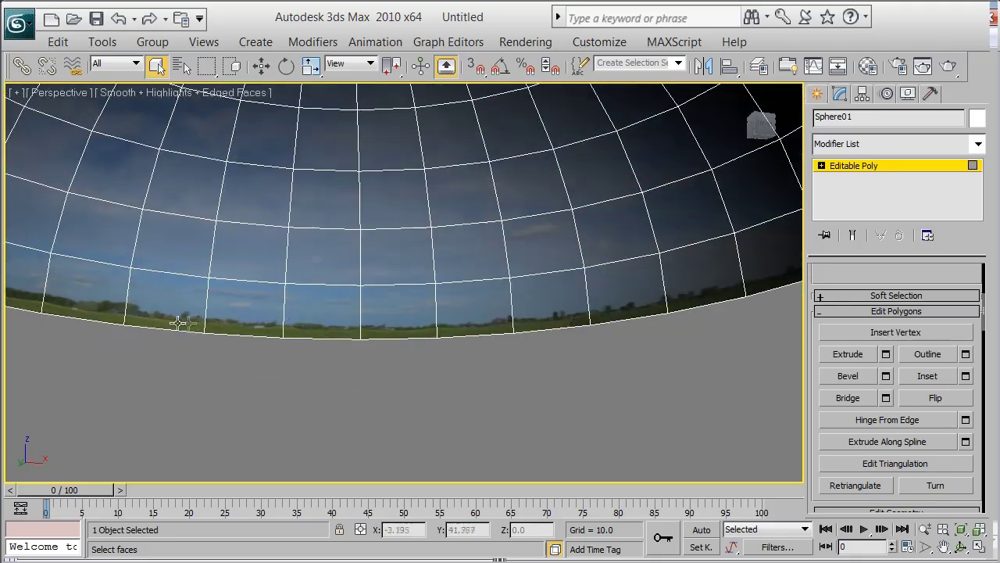
scroll(484, 351, down, 5)
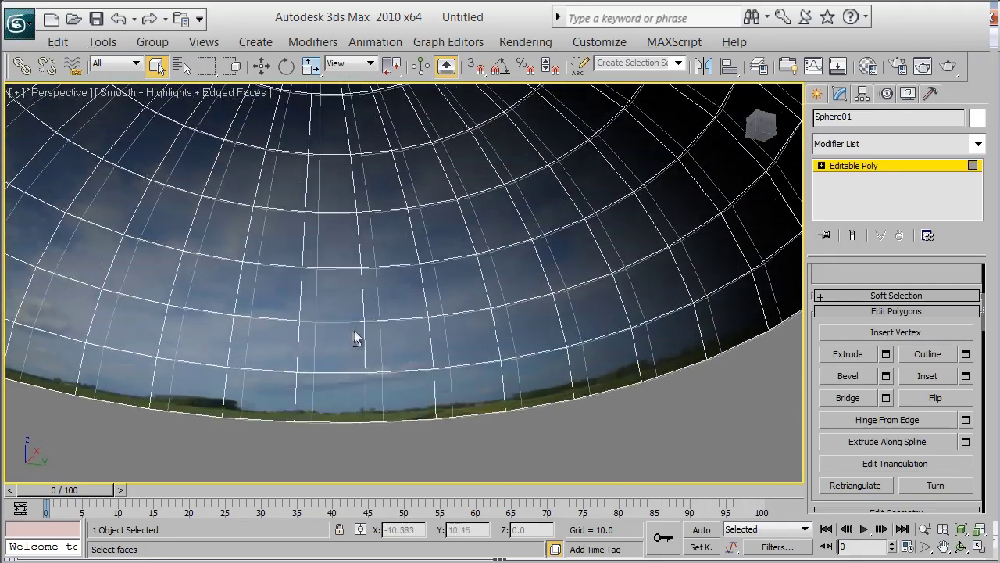
alt+middle_drag(353, 336, 198, 334)
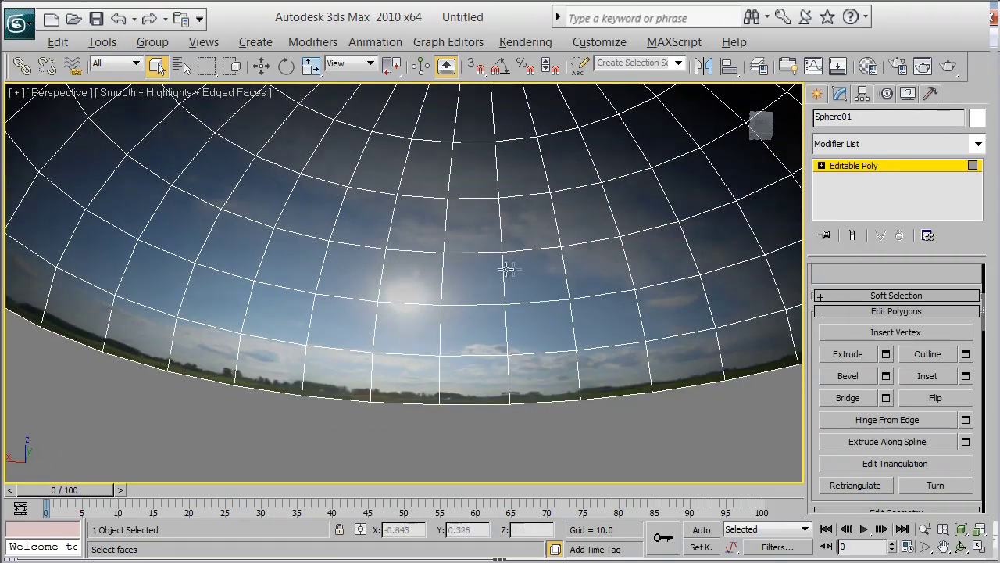
alt+middle_drag(506, 268, 547, 296)
Exit the dome's polygon level, frame the whole dome in the viewport and deselect it.
click(892, 166)
alt+middle_drag(610, 226, 571, 243)
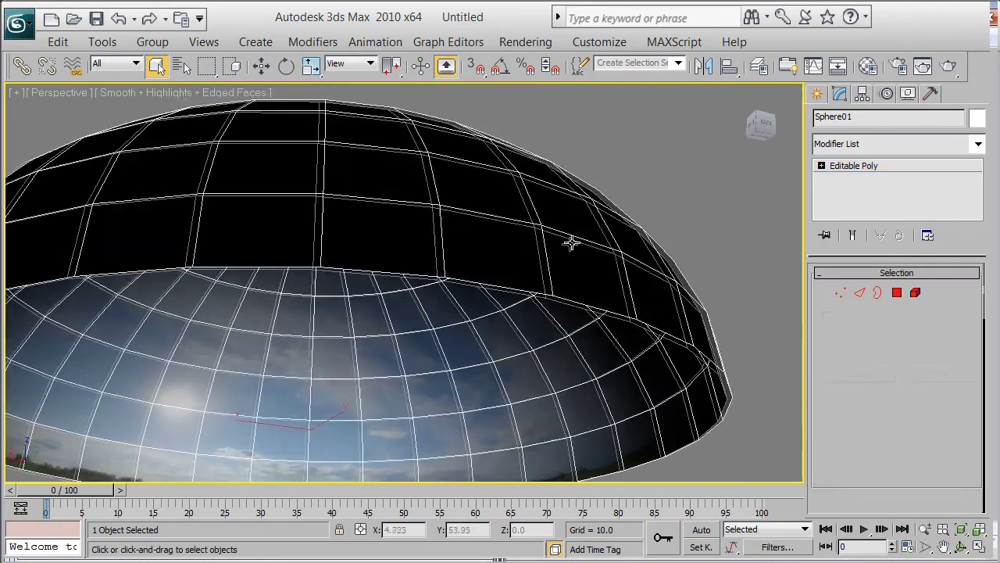
key(z)
click(663, 199)
alt+middle_drag(663, 199, 515, 207)
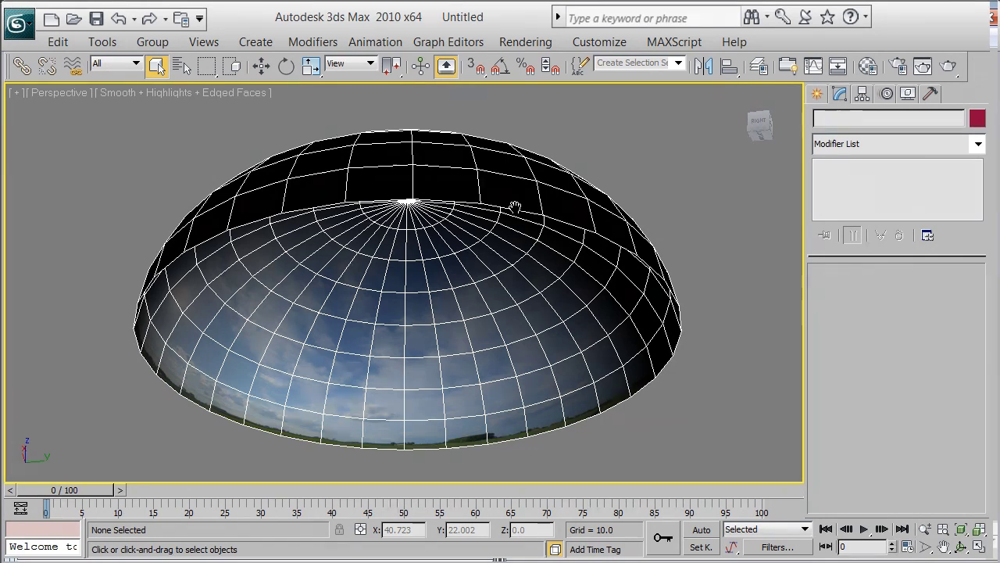
alt+middle_drag(515, 206, 522, 201)
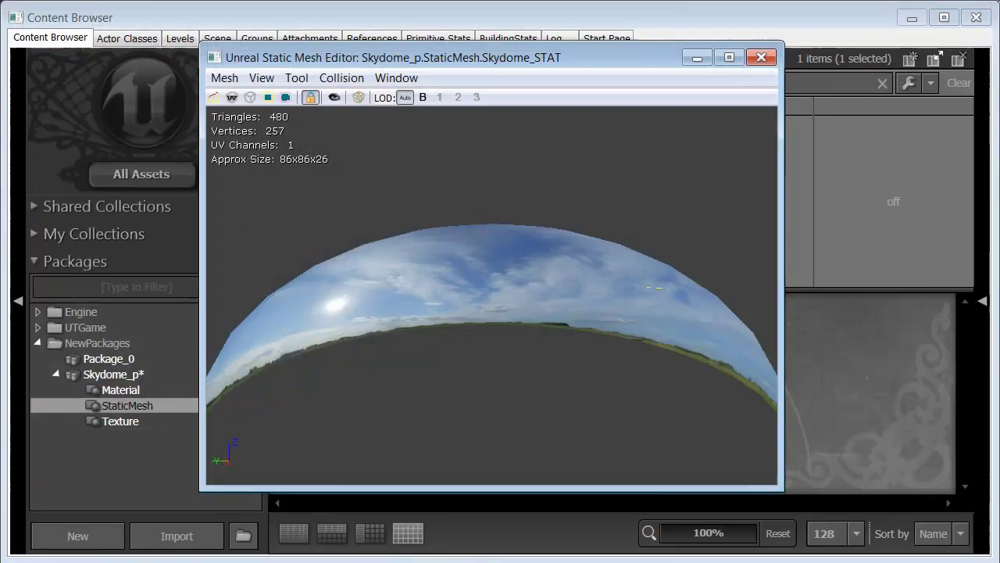
Switch to the Unreal Static Mesh Editor and examine the Skydome_STAT mesh from inside and outside.
mouse_move(460, 306)
mouse_down()
mouse_move(456, 315)
mouse_move(385, 221)
mouse_move(461, 326)
mouse_move(448, 268)
mouse_move(645, 274)
mouse_move(456, 313)
mouse_up()
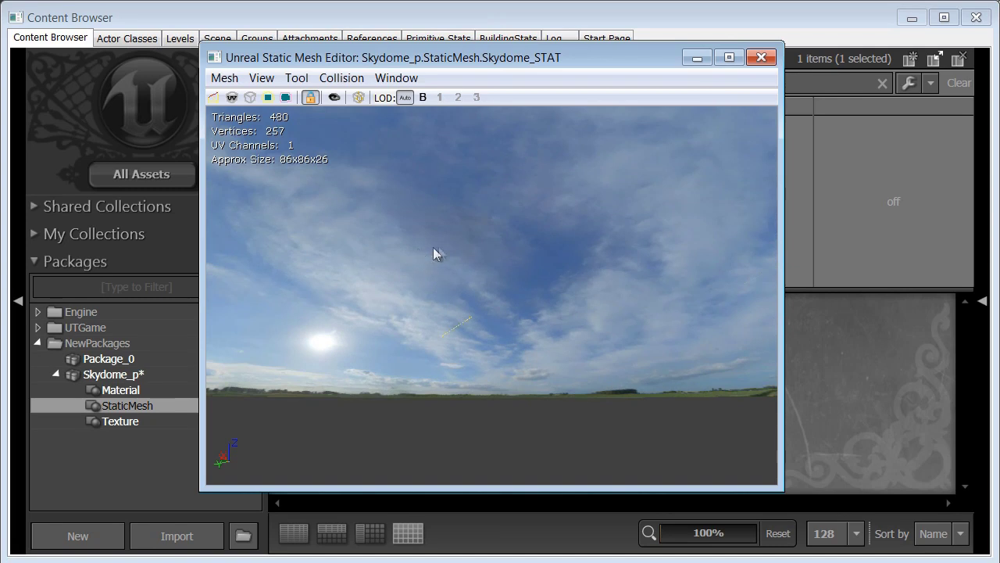
drag(433, 247, 686, 207)
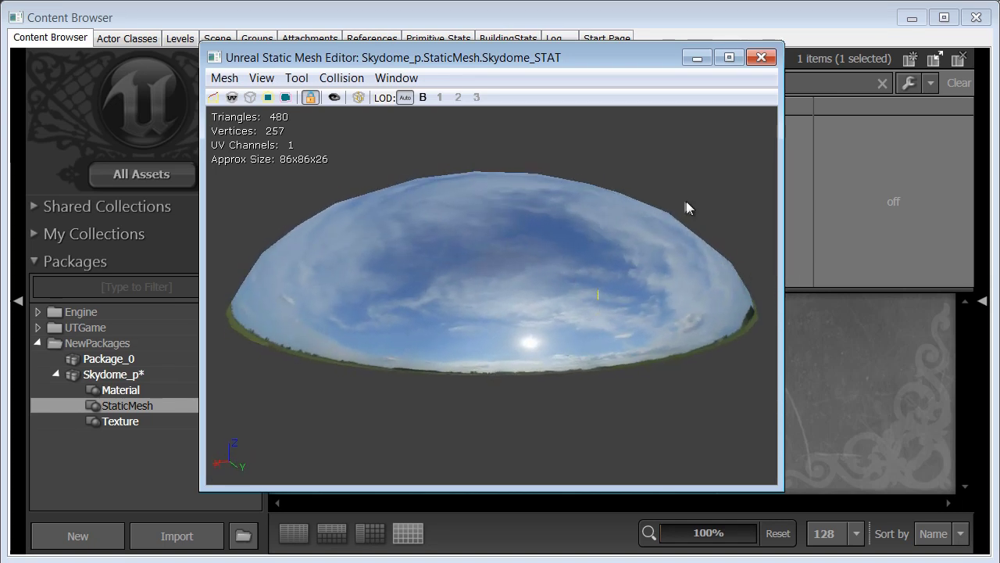